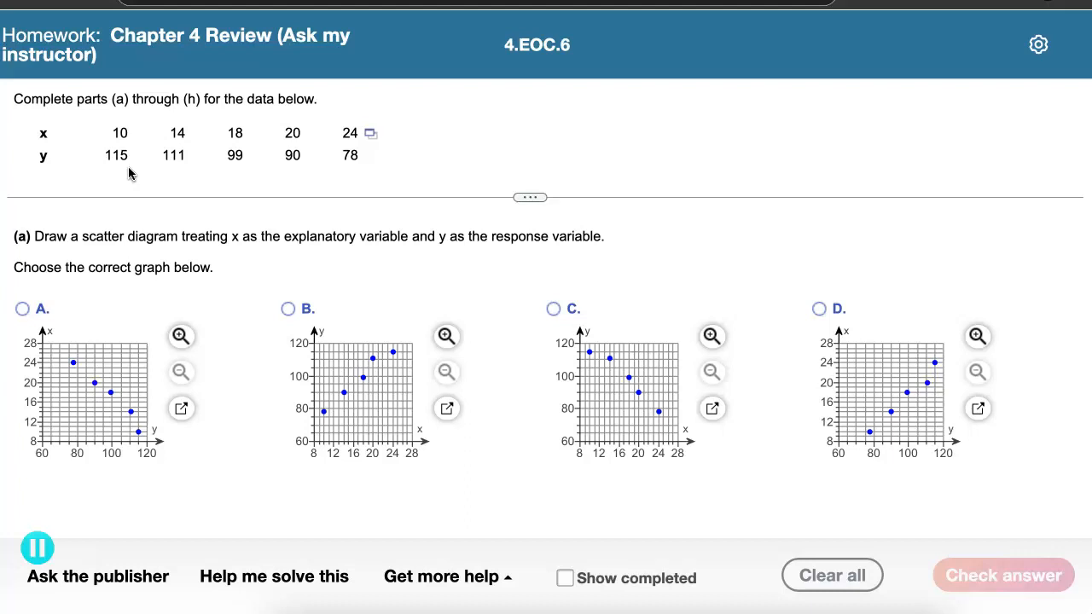
Open the homework data in StatCrunch and compute a scatter plot with x as the X variable and y as the Y variable.
click(370, 133)
click(440, 175)
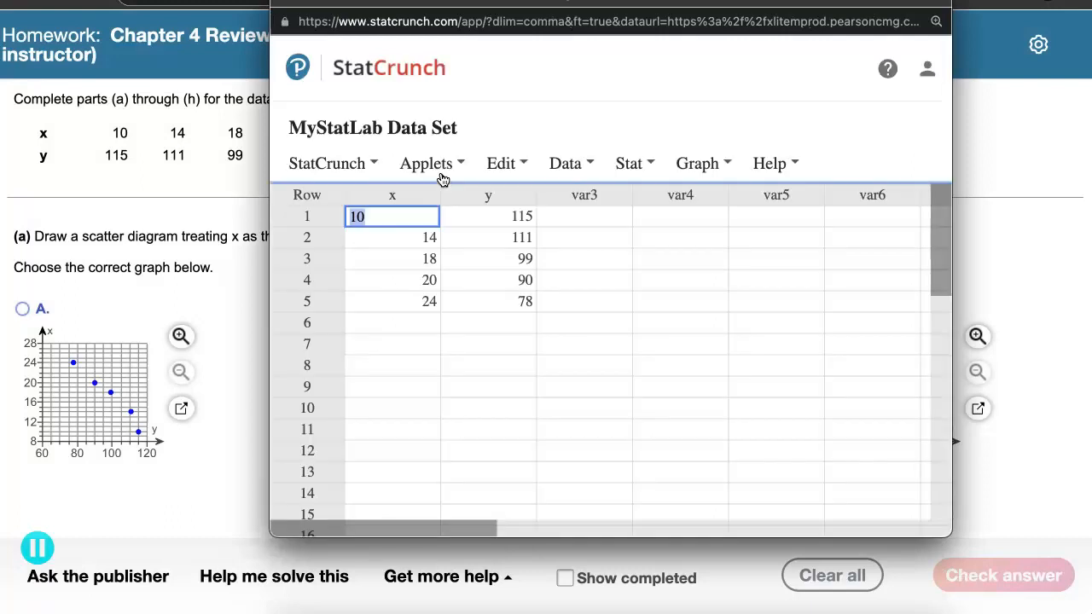
click(706, 165)
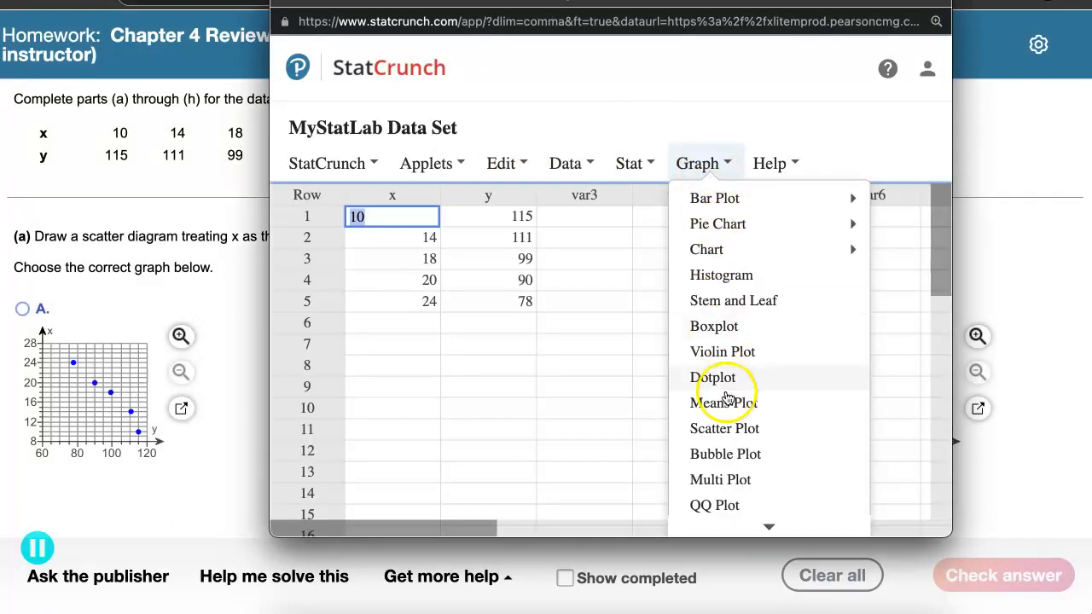
click(724, 429)
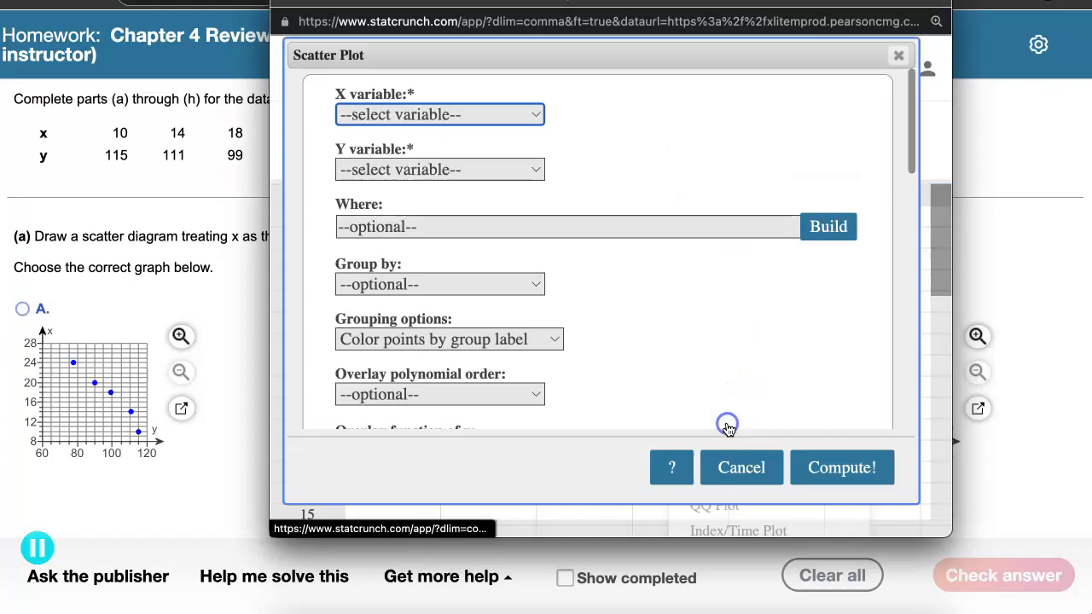
click(508, 115)
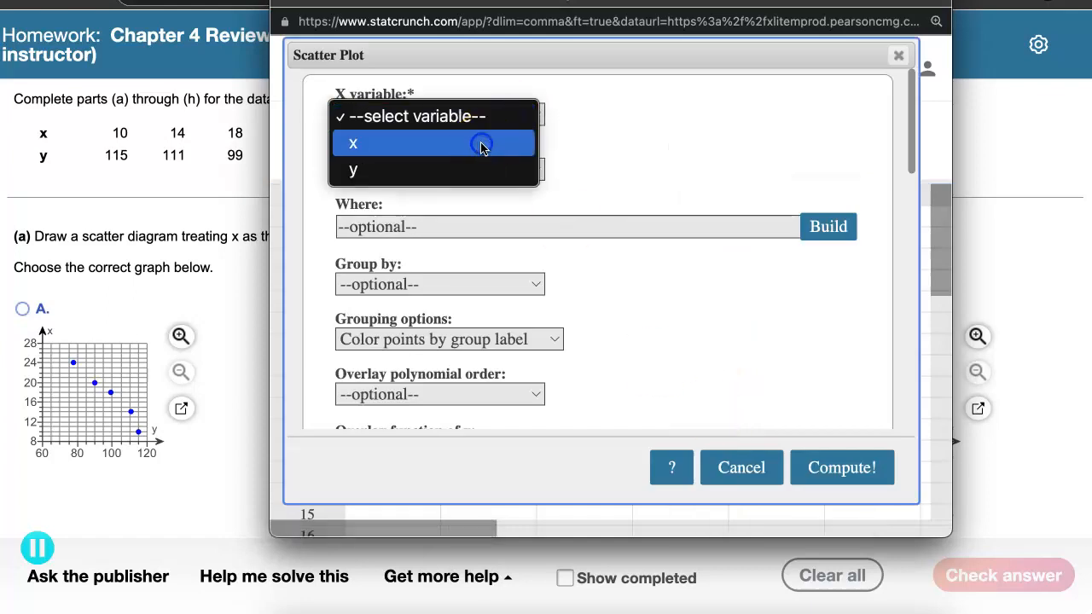
click(483, 144)
click(481, 178)
click(470, 223)
click(828, 472)
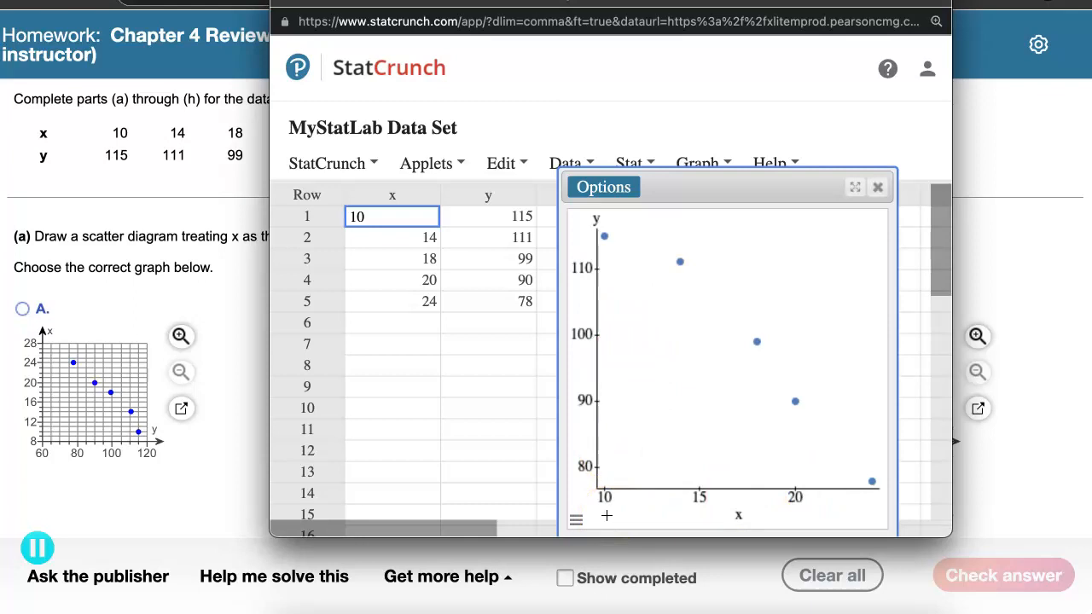
Return to the homework, choose graph C for part (a), and check the answer.
click(192, 510)
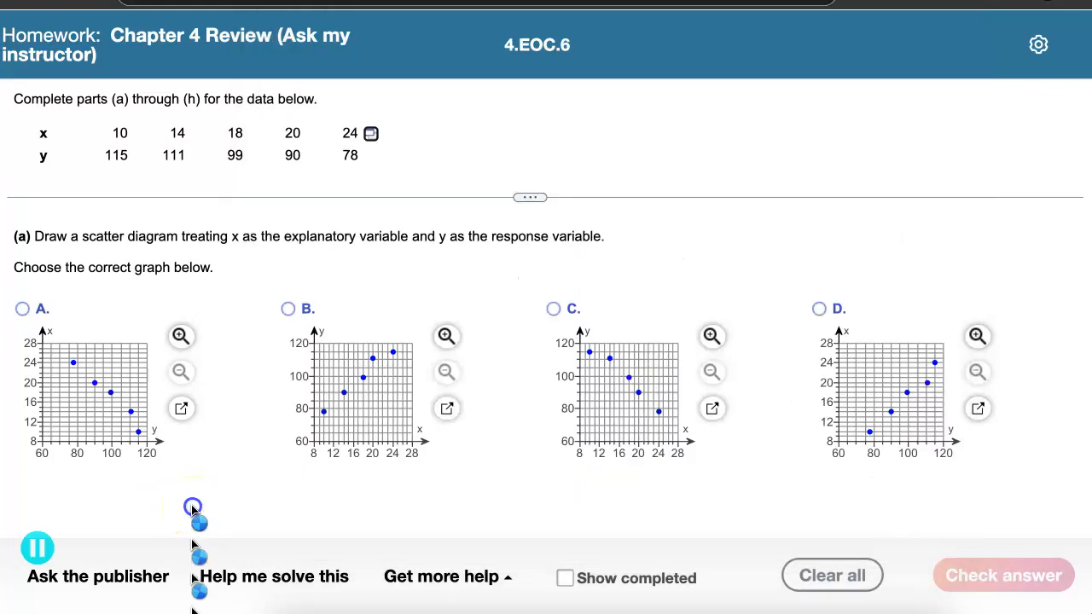
click(554, 309)
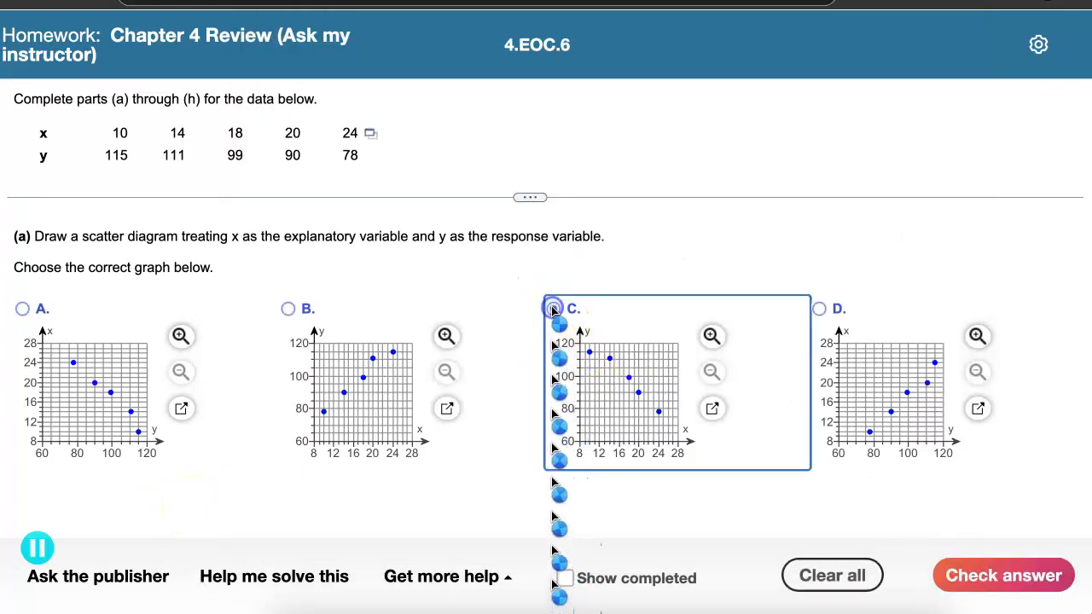
click(996, 575)
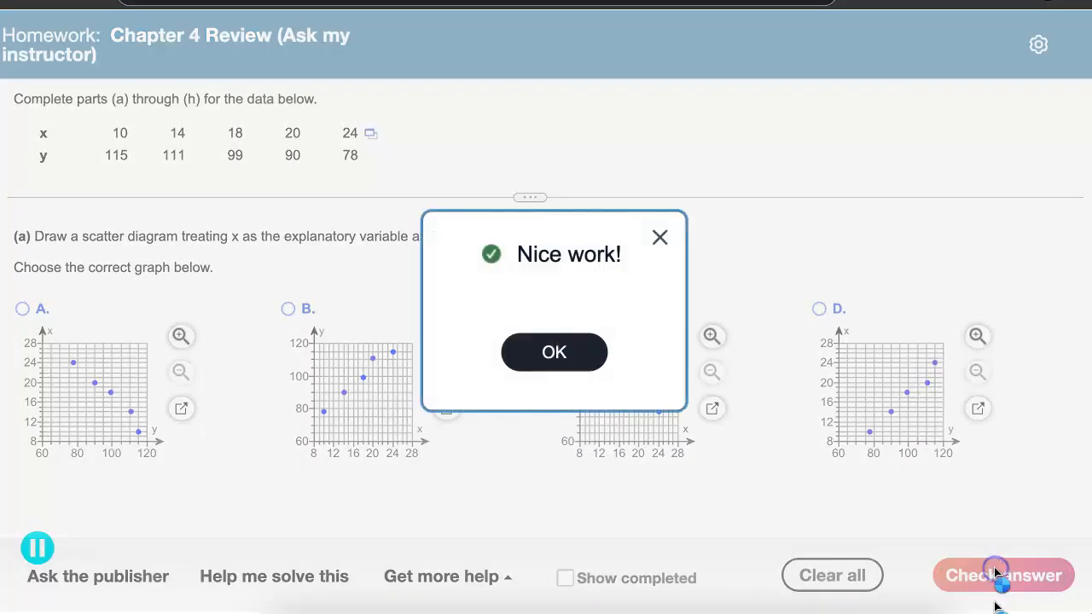
click(547, 355)
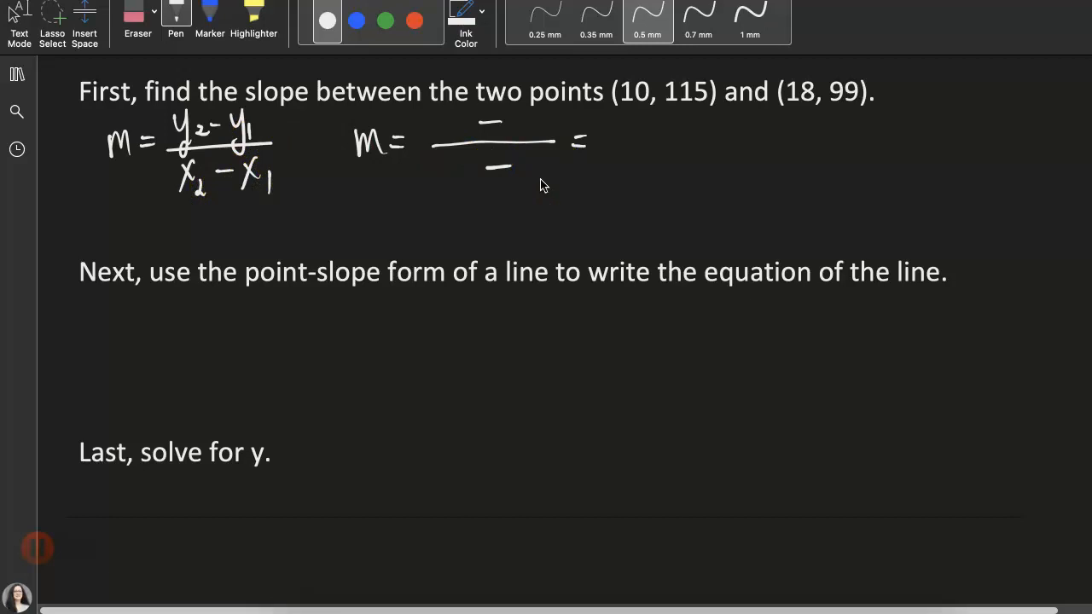
On the notes page, handwrite the slope calculation m = (115 − 99)/(10 − 18) = 16/−8 = −2.
mouse_move(428, 115)
mouse_down()
mouse_move(424, 139)
mouse_move(465, 115)
mouse_move(525, 116)
mouse_up()
drag(442, 159, 439, 180)
mouse_move(529, 157)
mouse_down()
mouse_move(525, 179)
mouse_move(537, 153)
mouse_up()
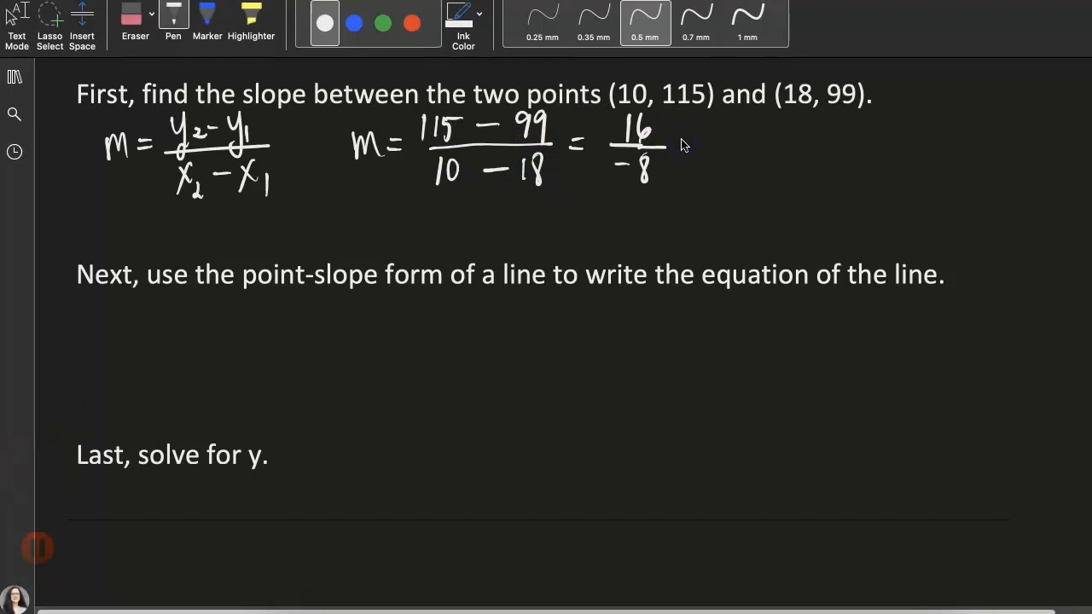
drag(673, 140, 690, 139)
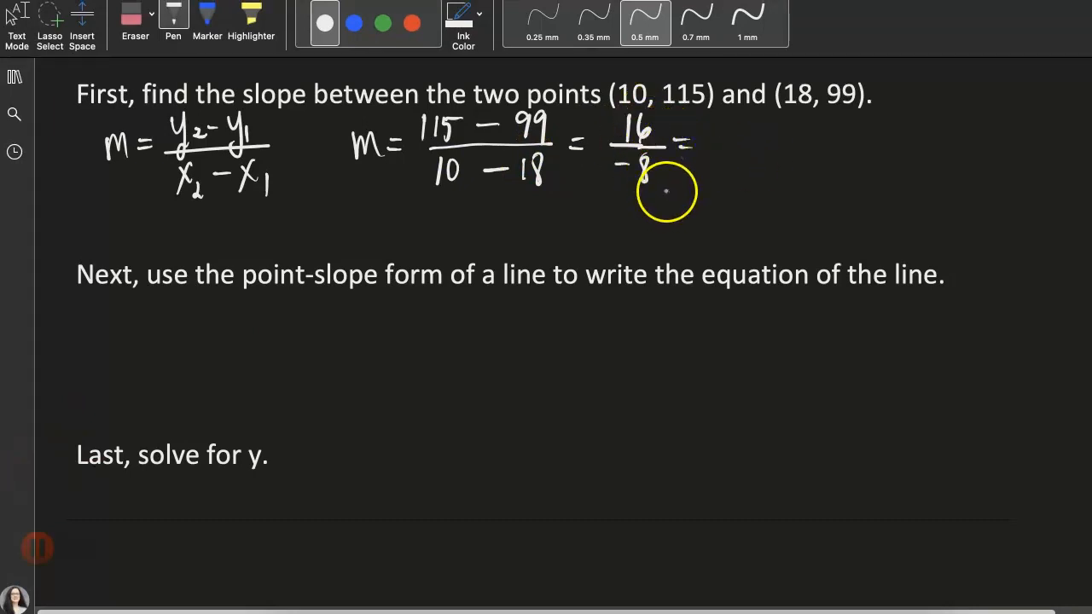
drag(741, 137, 756, 155)
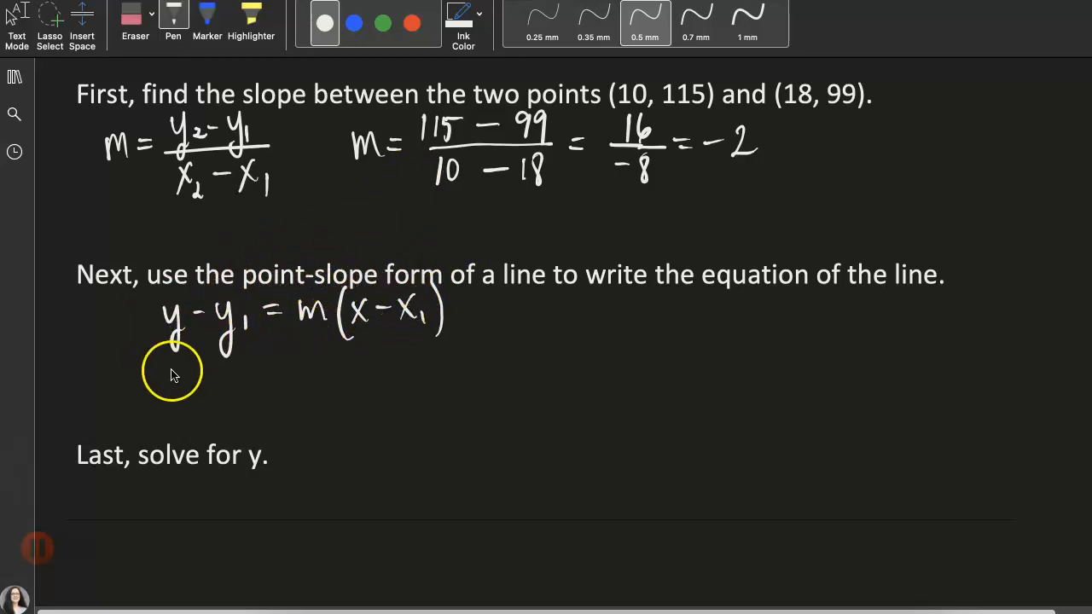
Handwrite the substituted point-slope equation y − 99 = −2(x − 18) beneath the general formula.
mouse_move(168, 367)
mouse_down()
mouse_move(176, 400)
mouse_move(209, 370)
mouse_up()
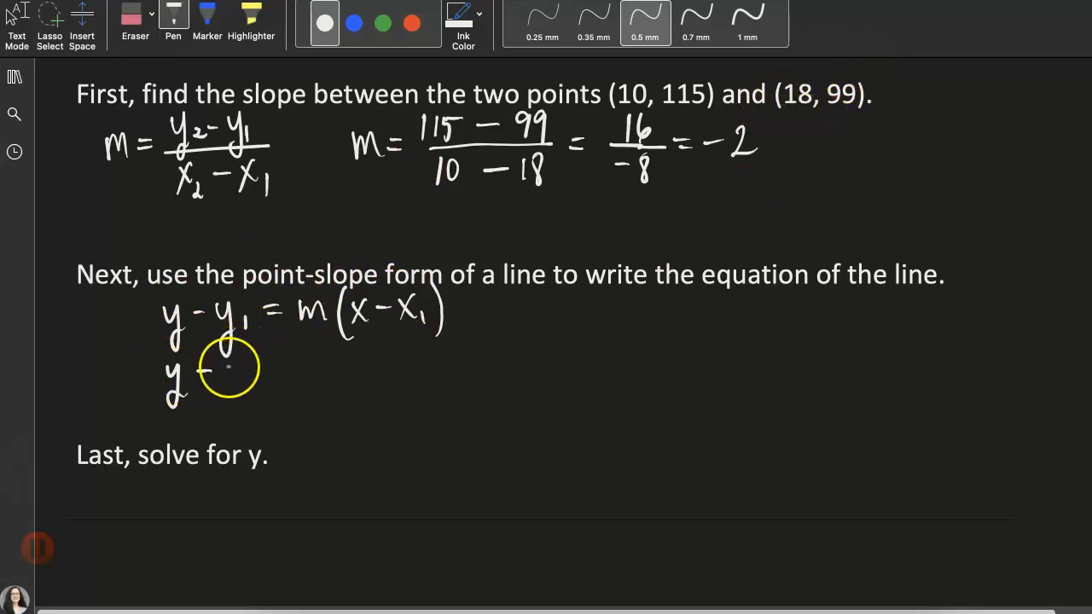
mouse_move(224, 365)
mouse_down()
mouse_move(247, 385)
mouse_move(285, 361)
mouse_up()
drag(269, 368, 317, 360)
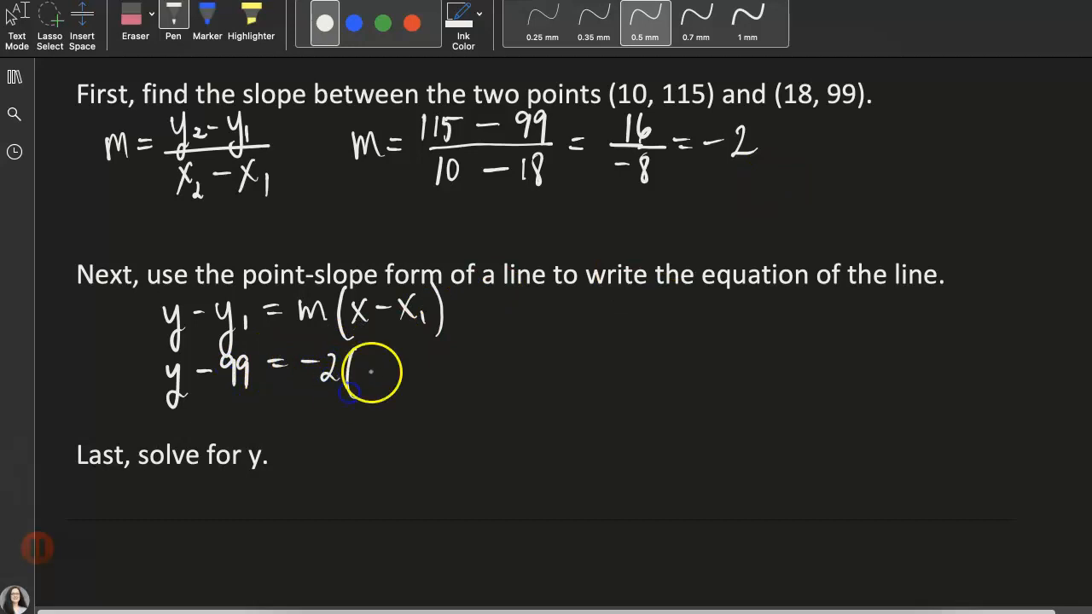
drag(390, 365, 405, 365)
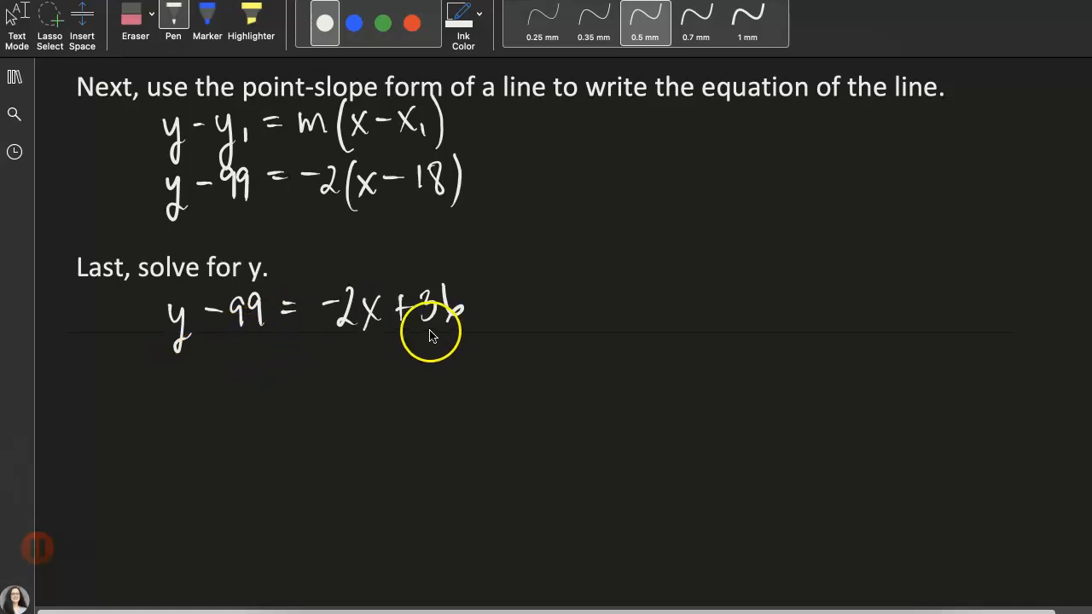
Finish solving for y beneath y − 99 = −2x + 36, giving y = −2x + 135.
mouse_move(187, 362)
mouse_down()
mouse_move(198, 391)
mouse_move(243, 369)
mouse_move(327, 381)
mouse_up()
mouse_move(328, 356)
mouse_down()
mouse_move(308, 382)
mouse_move(345, 369)
mouse_up()
drag(418, 371, 413, 383)
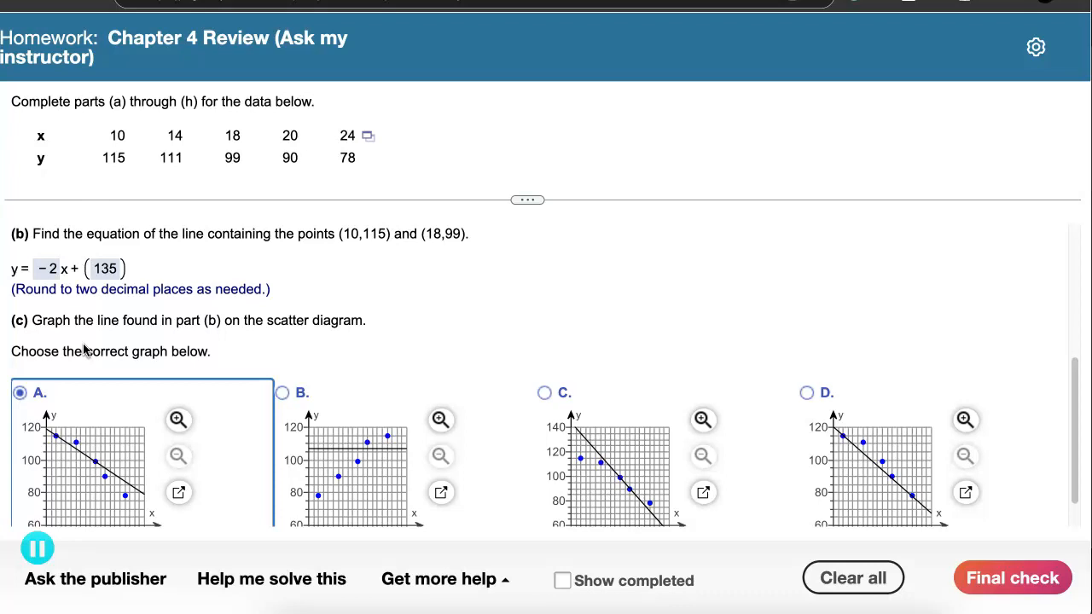
In the homework, inspect graph A for part (c) at enlarged size and submit it for the final check.
scroll(84, 350, down, 1)
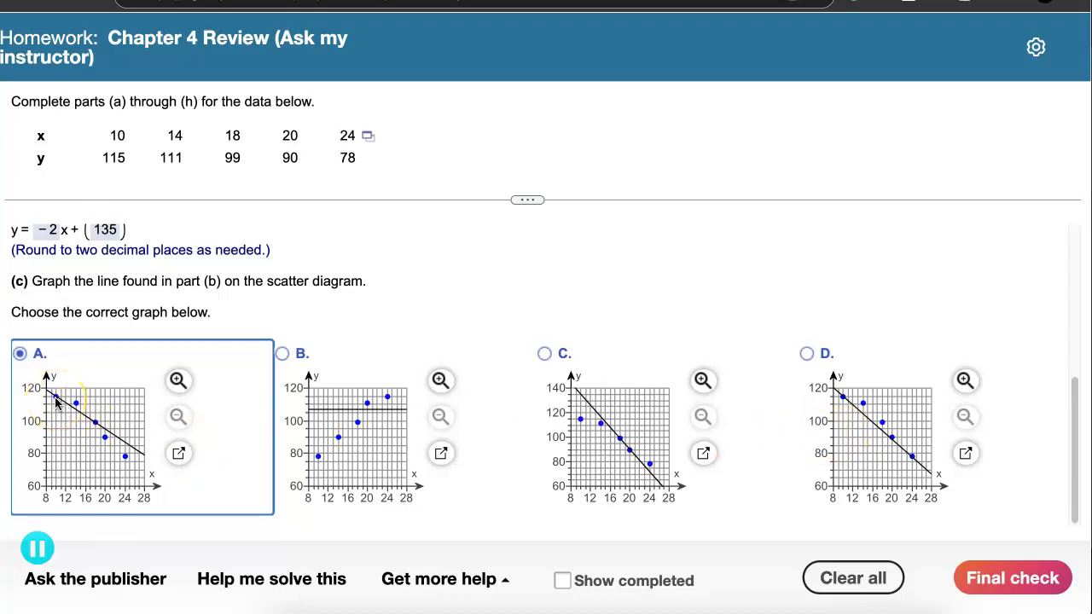
scroll(56, 404, up, 2)
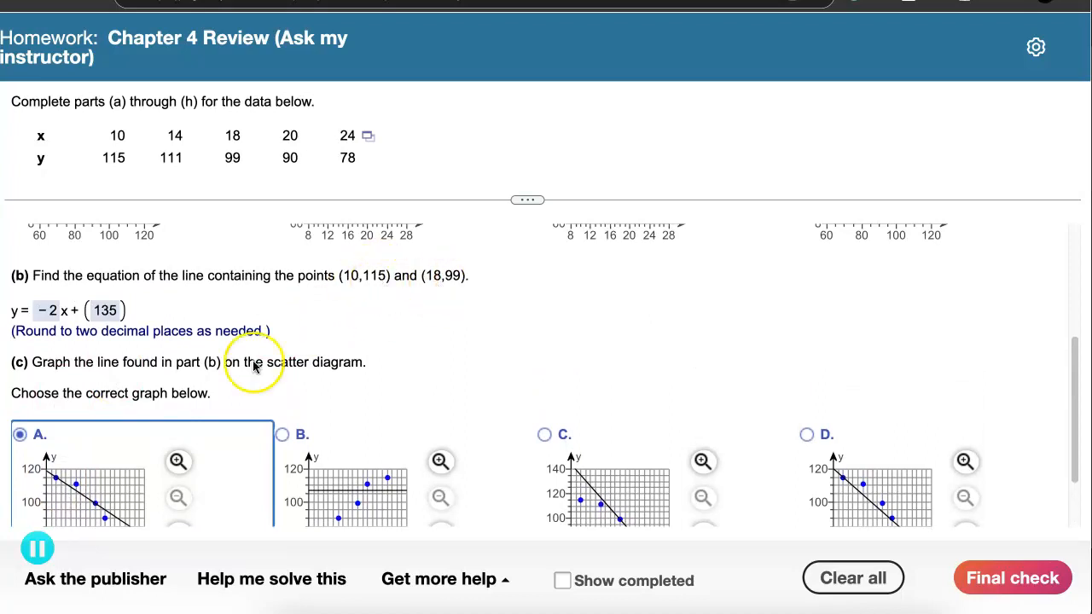
scroll(163, 419, down, 2)
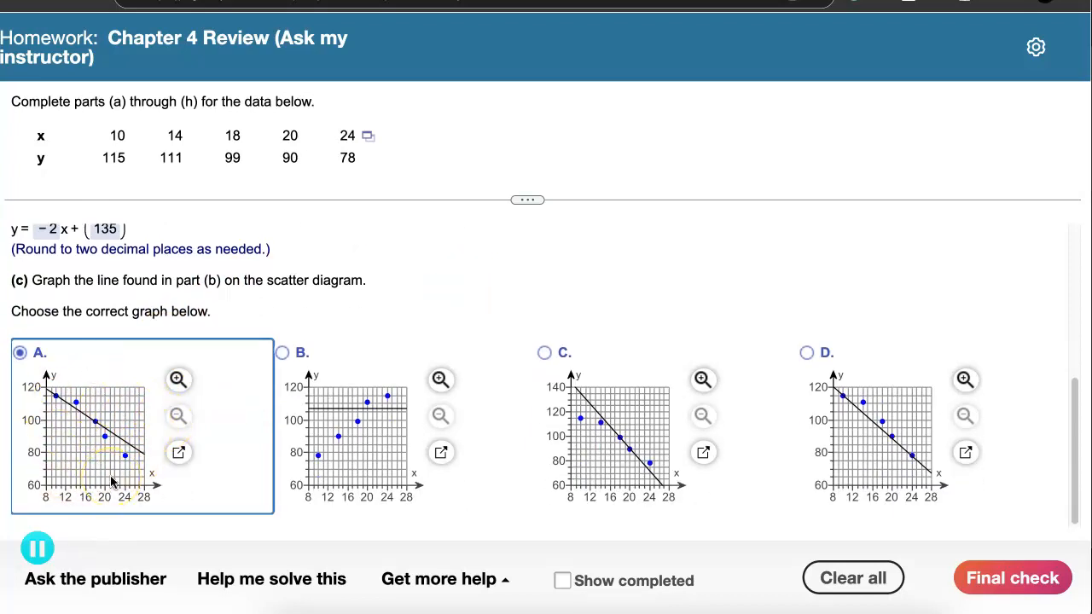
click(178, 452)
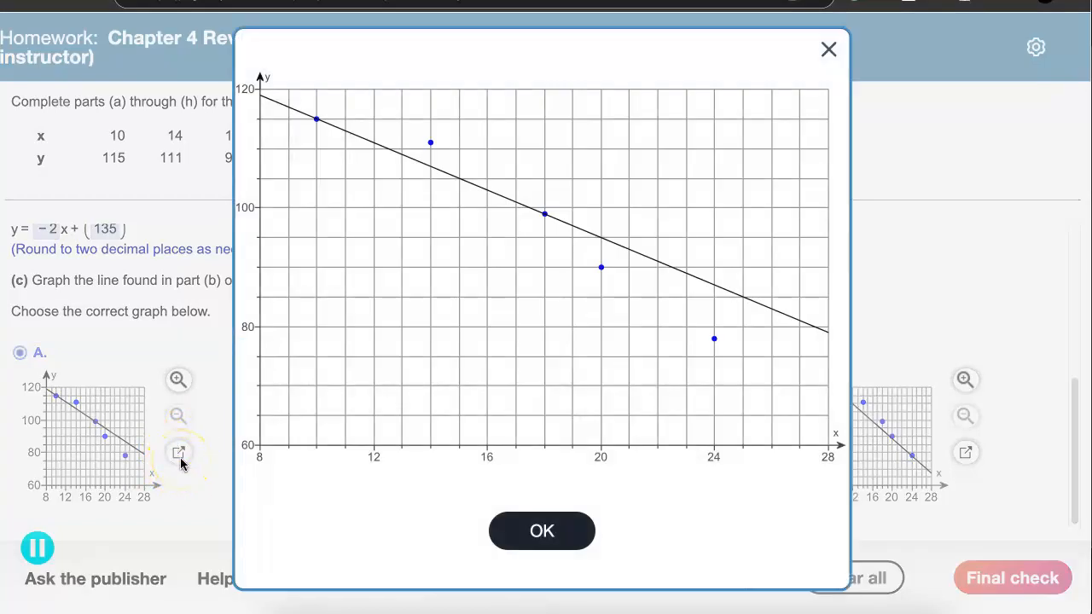
click(828, 48)
click(993, 578)
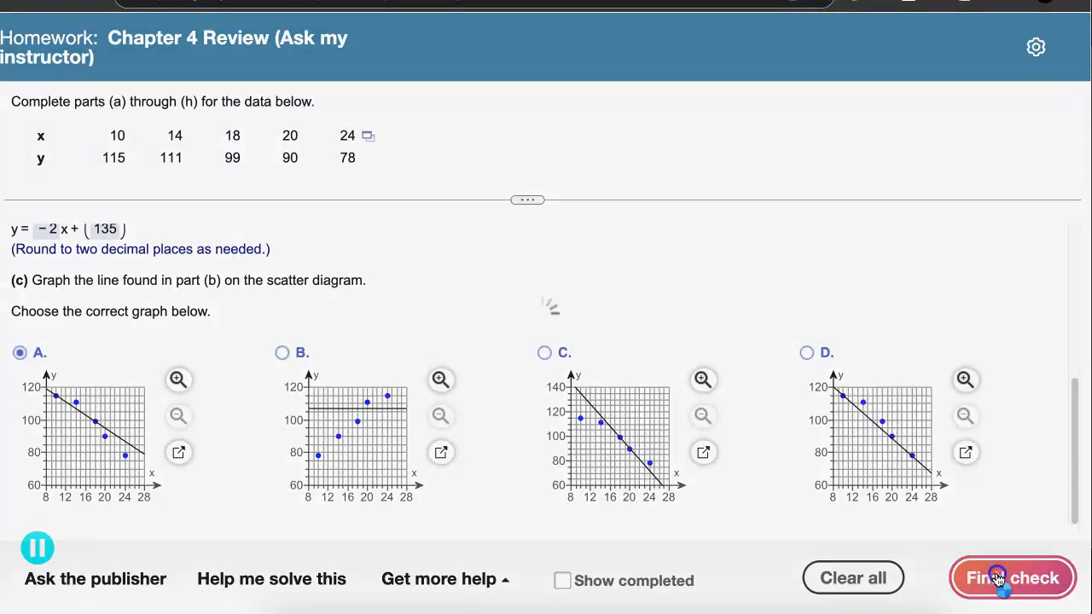
click(537, 355)
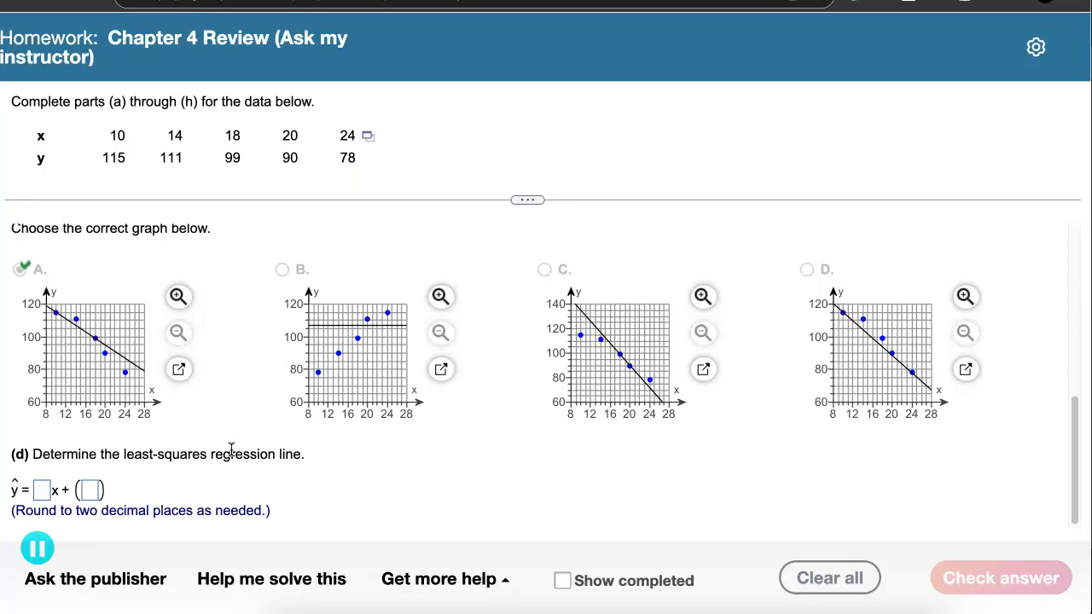
Open the data in StatCrunch and compute a simple linear regression with x as the X variable and y as the Y variable.
click(367, 136)
click(422, 177)
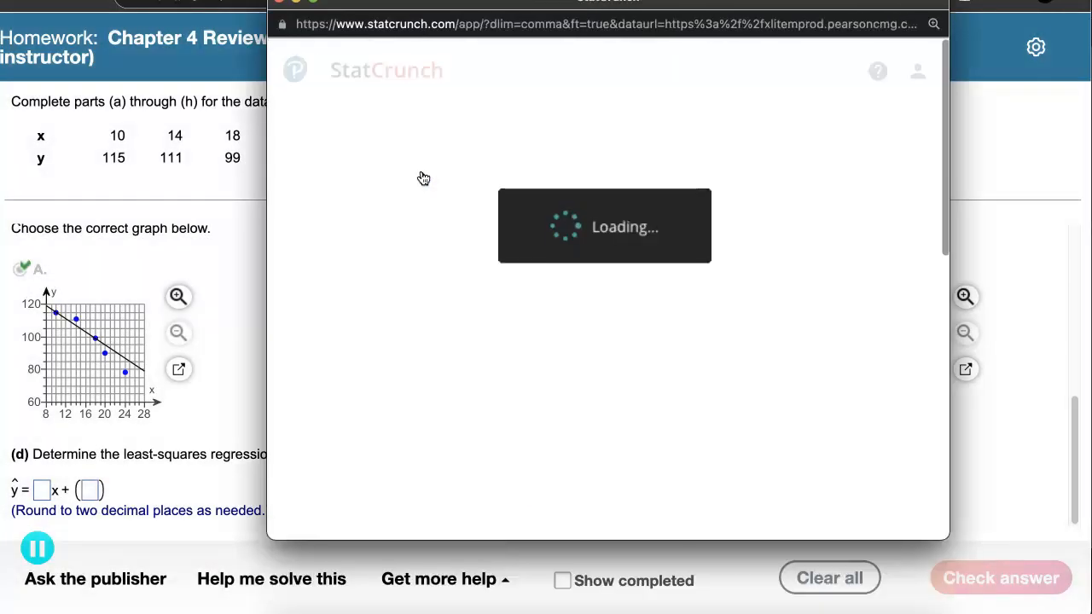
click(628, 168)
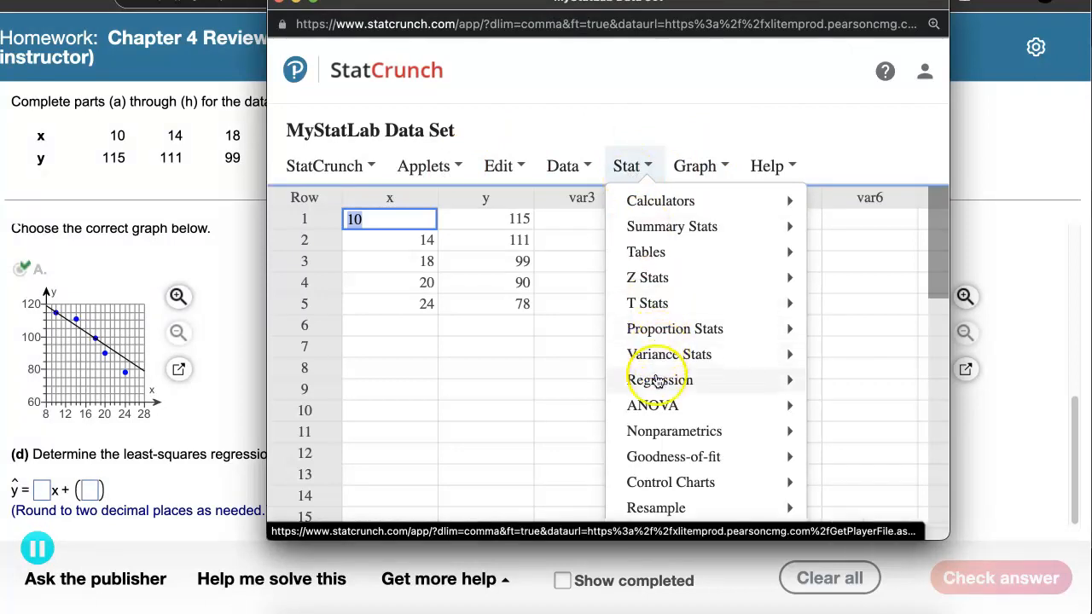
mouse_move(656, 384)
click(522, 388)
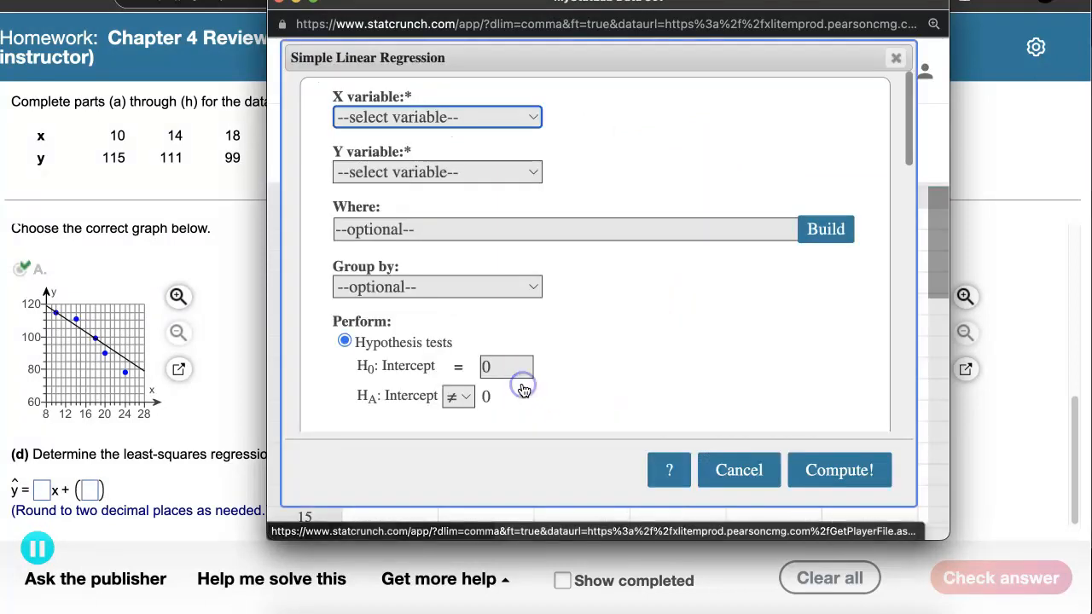
click(448, 122)
click(443, 143)
click(430, 171)
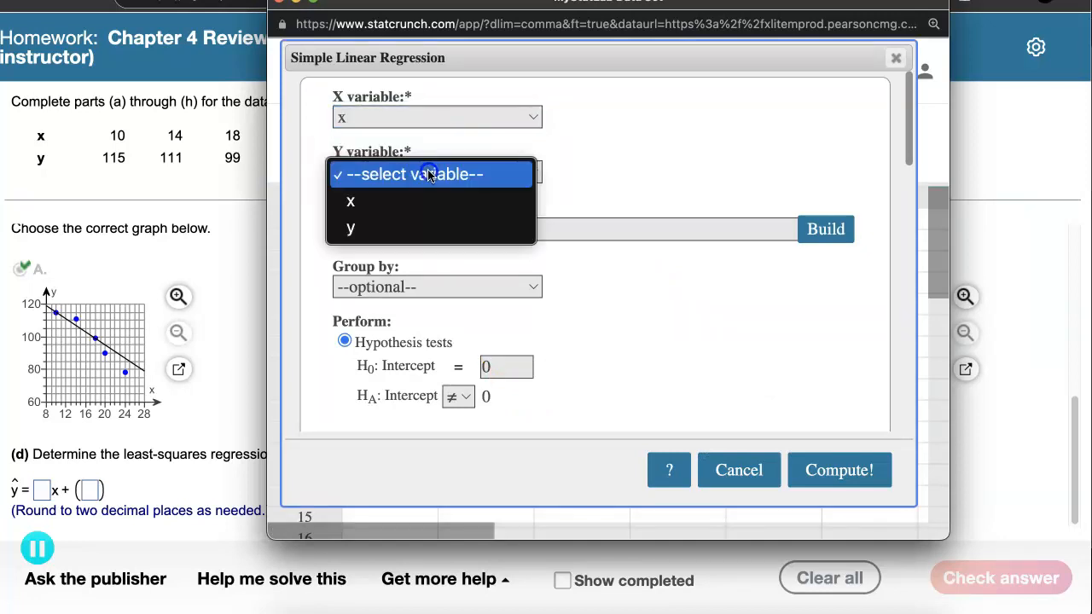
click(414, 226)
click(833, 466)
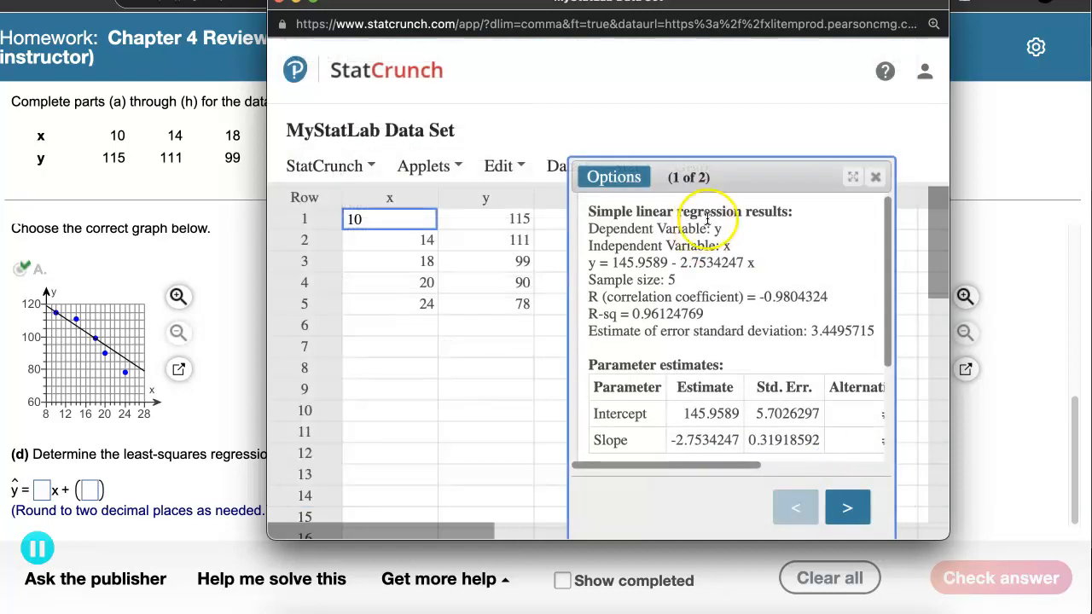
Enlarge the regression results and examine the equation's intercept and slope term.
click(853, 177)
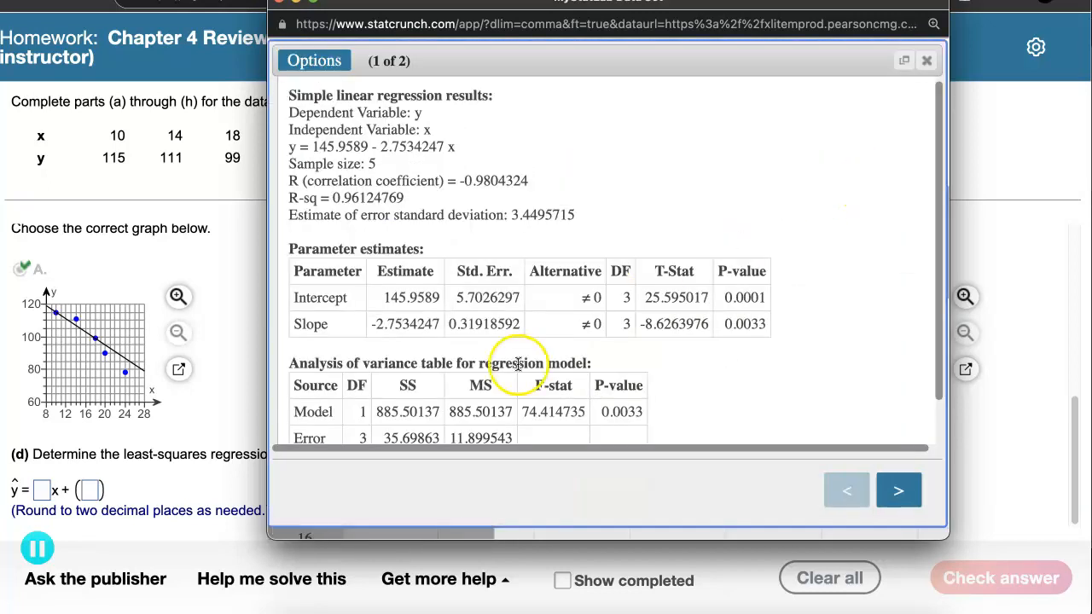
drag(290, 147, 466, 145)
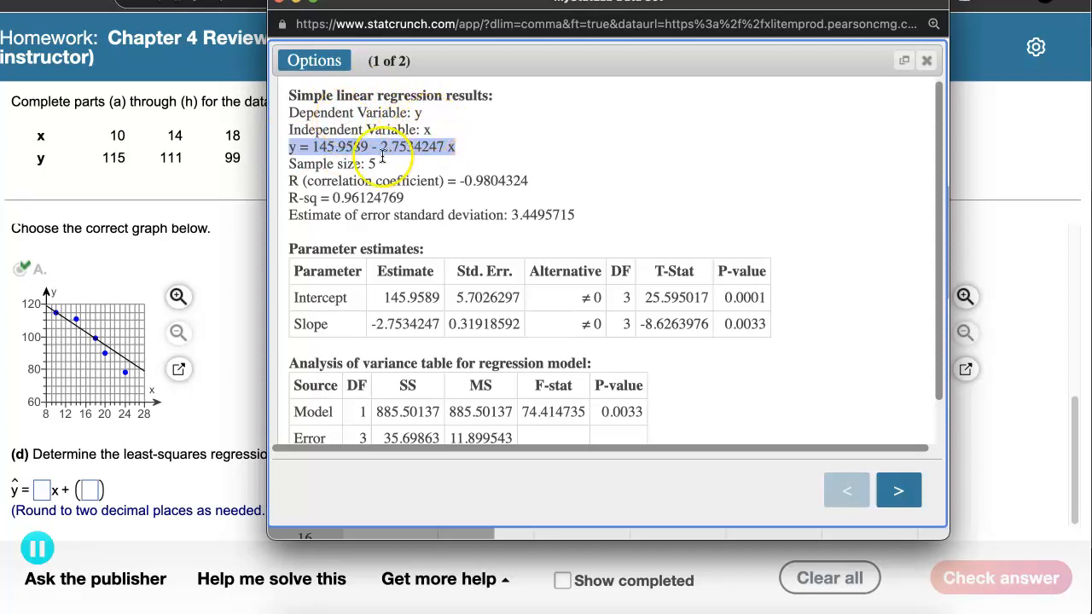
click(381, 146)
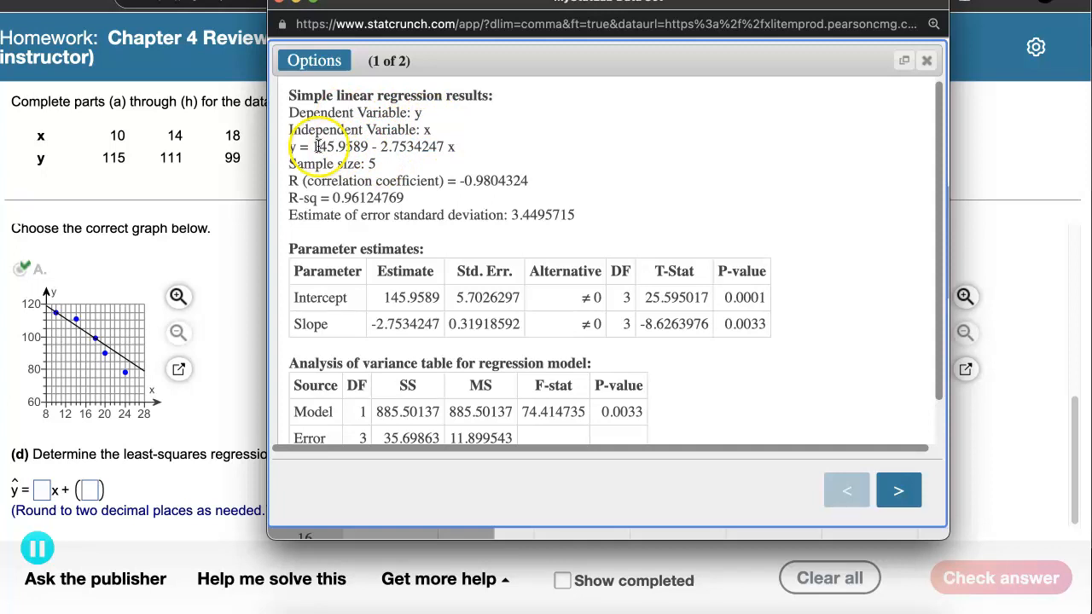
drag(312, 147, 443, 149)
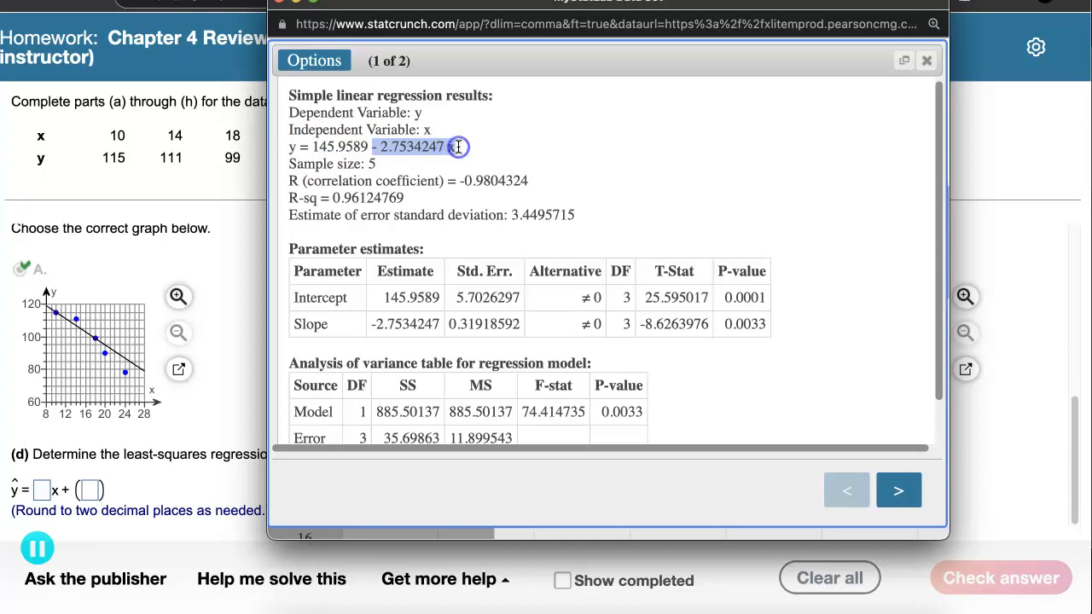
drag(441, 148, 460, 148)
click(459, 147)
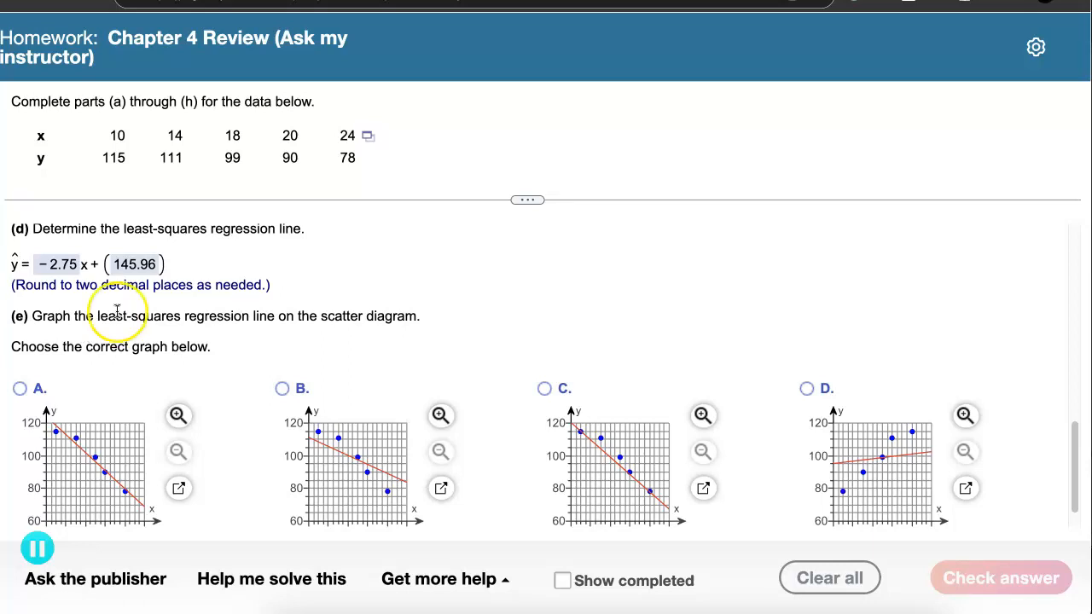
Bring the StatCrunch regression results back over the homework and show the fitted line plot for part (e).
key(super+grave)
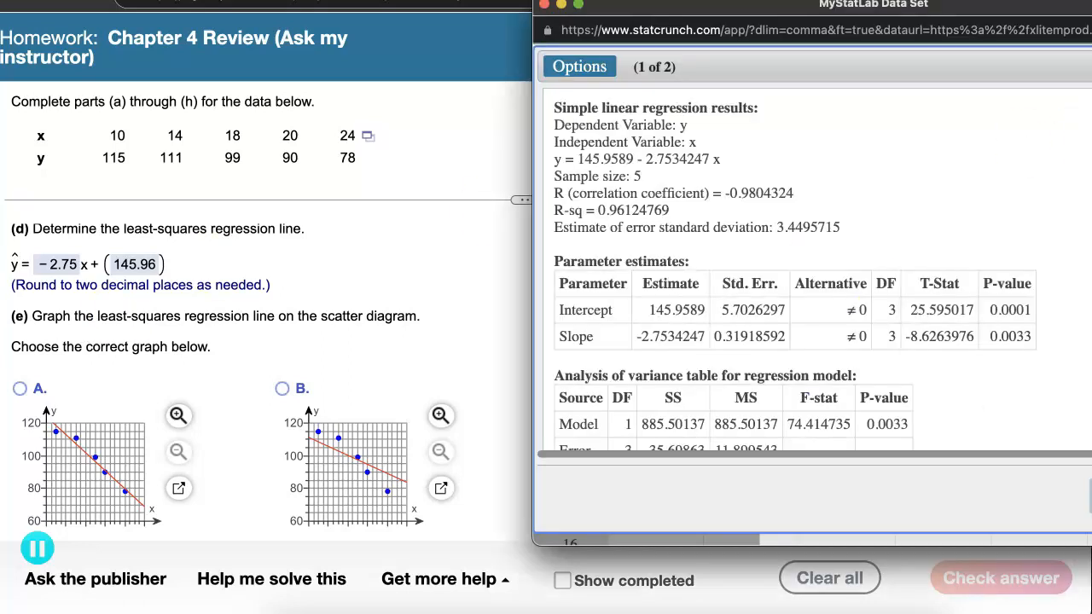
drag(1091, 4, 817, 36)
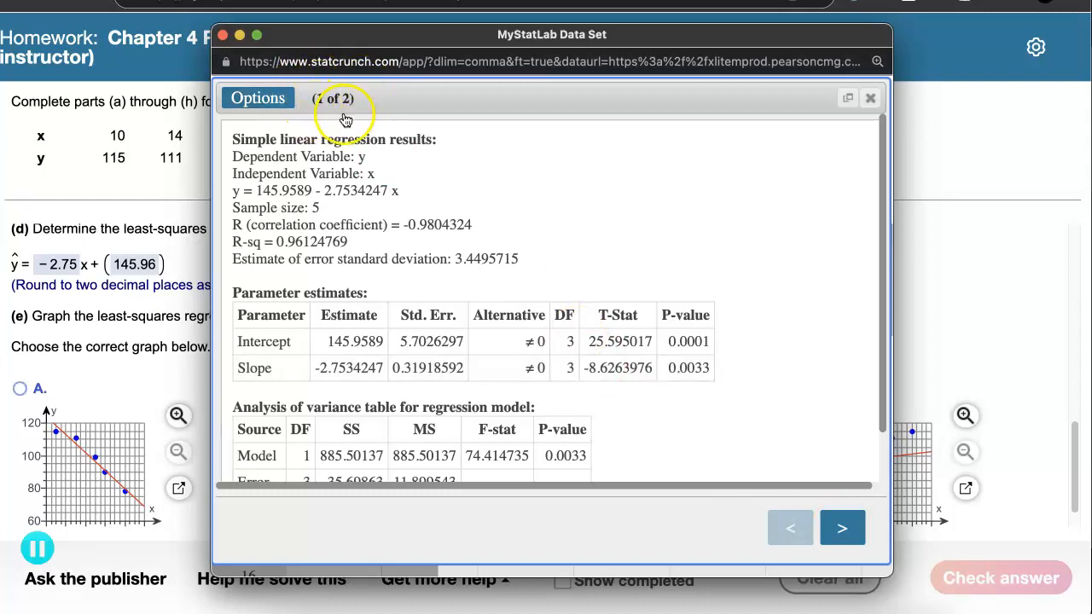
click(842, 530)
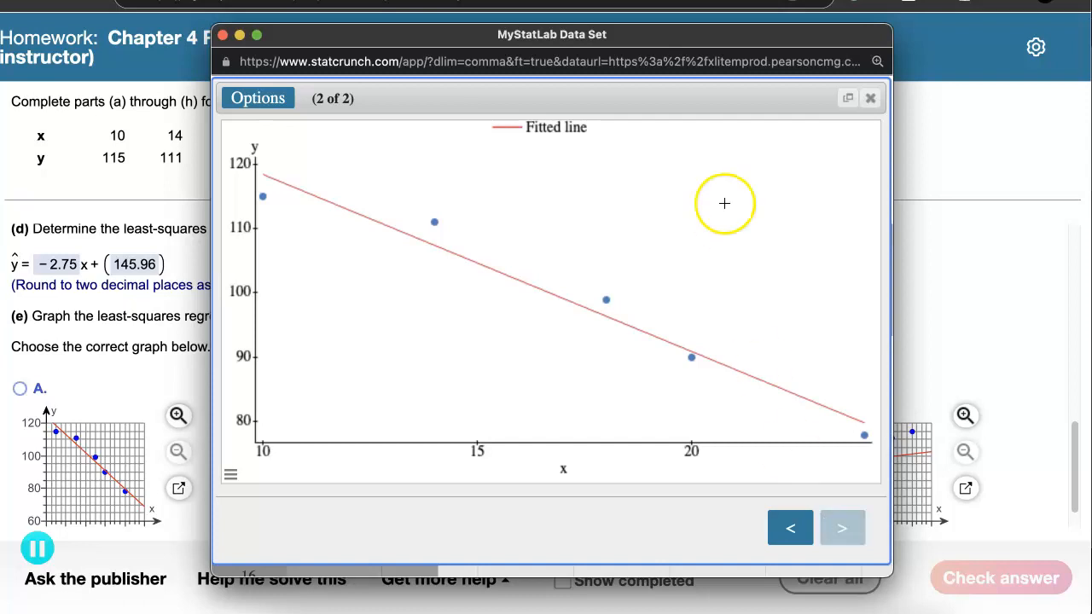
Move and narrow the StatCrunch fitted line plot window so the part (e) answer graphs can be compared with it.
drag(418, 41, 642, 32)
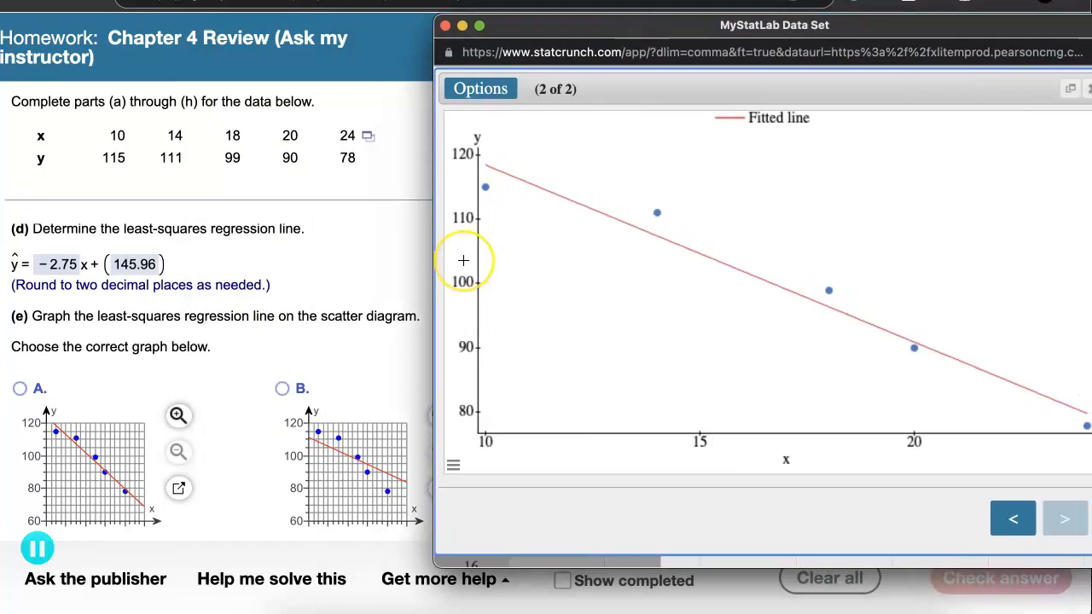
drag(432, 293, 628, 300)
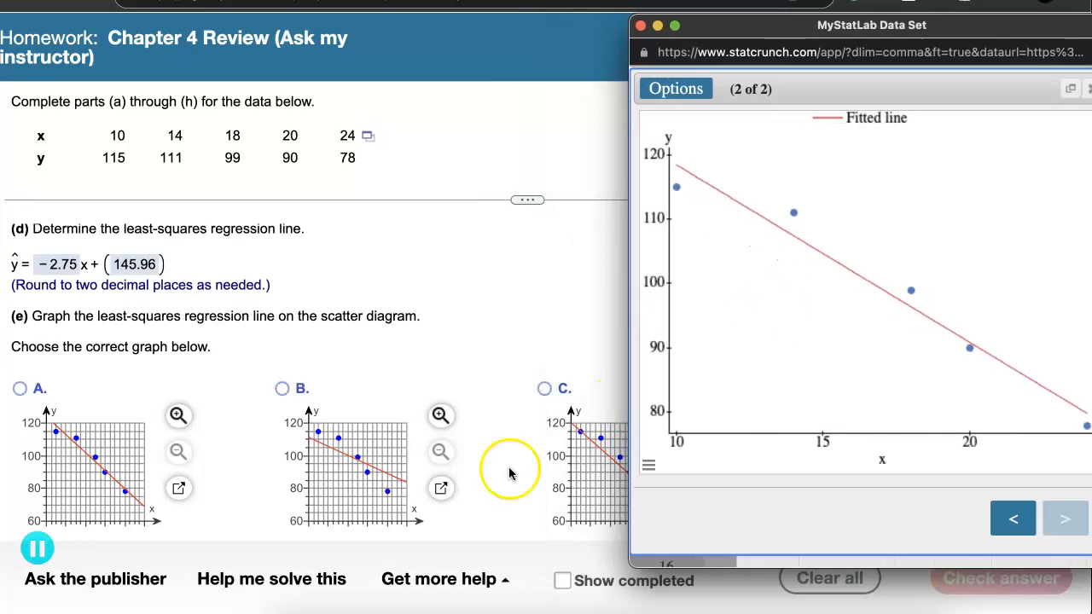
drag(628, 307, 692, 306)
mouse_move(976, 32)
mouse_down()
mouse_move(886, 38)
mouse_move(964, 38)
mouse_up()
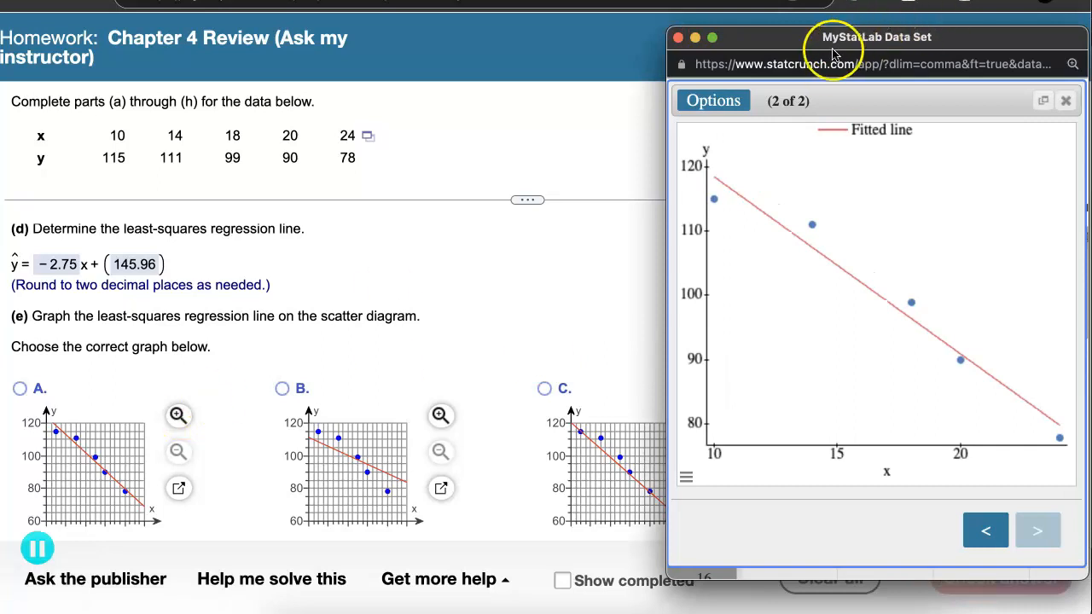
Choose graph A as the answer to part (e), submit it for checking and dismiss the feedback.
click(19, 388)
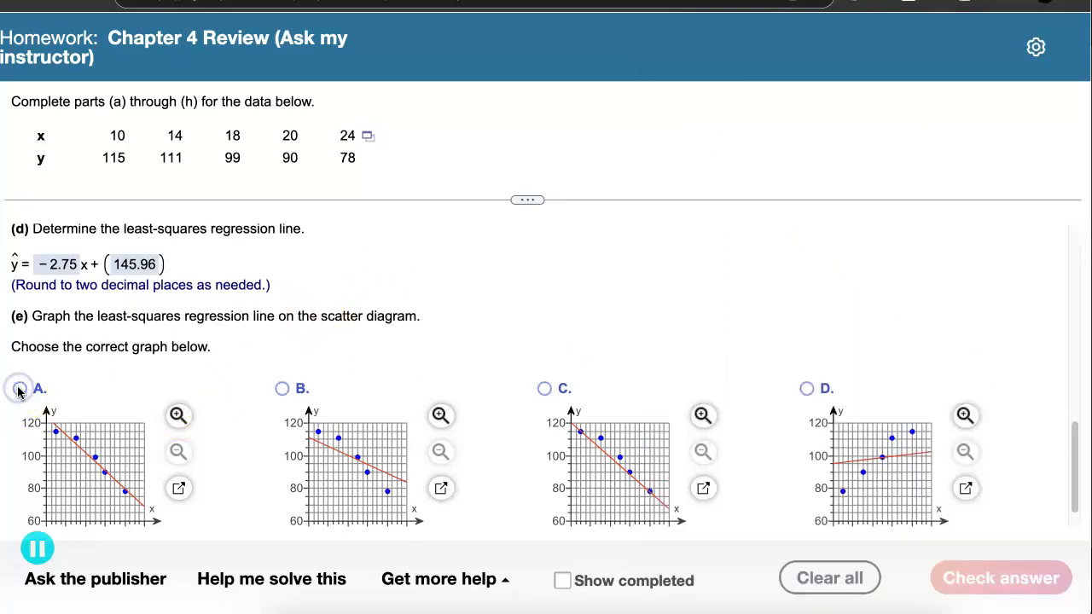
click(19, 389)
scroll(402, 366, down, 1)
click(994, 577)
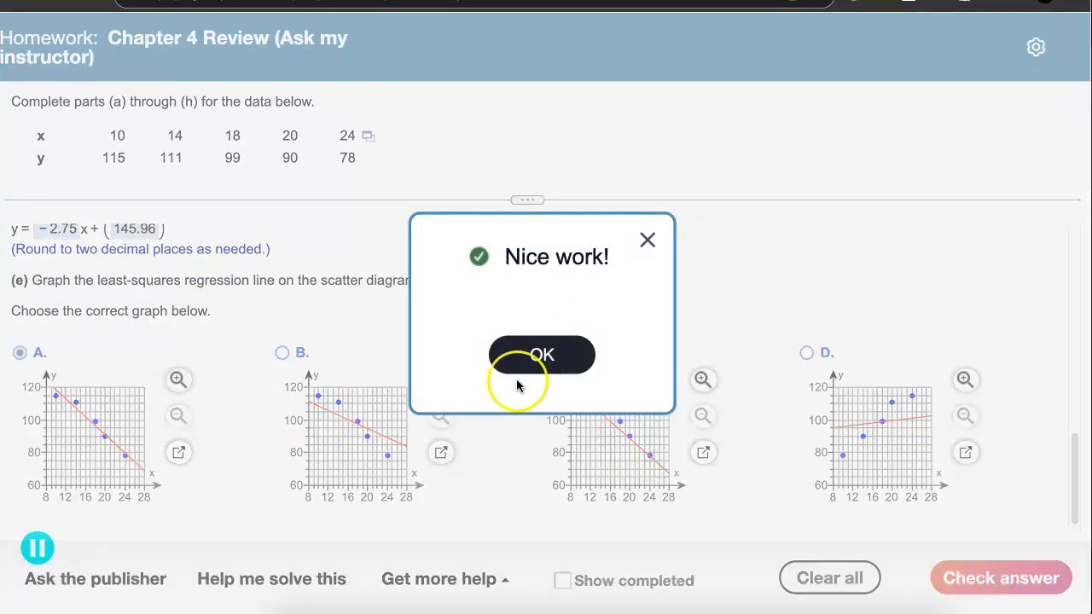
click(539, 354)
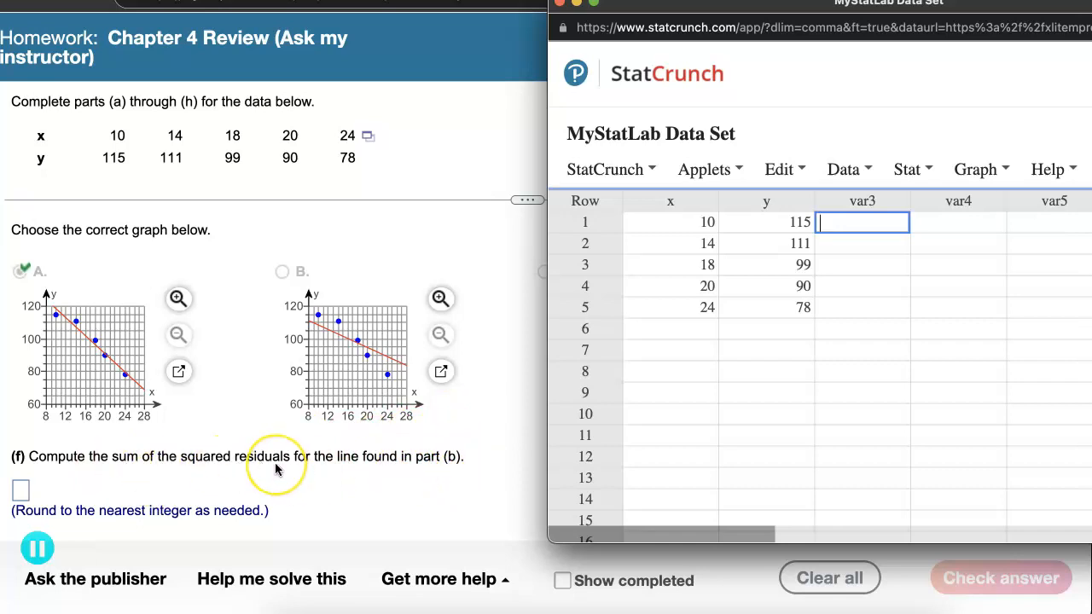
Return to the part (b) line equation in the homework and place the StatCrunch data table beside it.
scroll(274, 468, up, 2)
scroll(275, 468, up, 1)
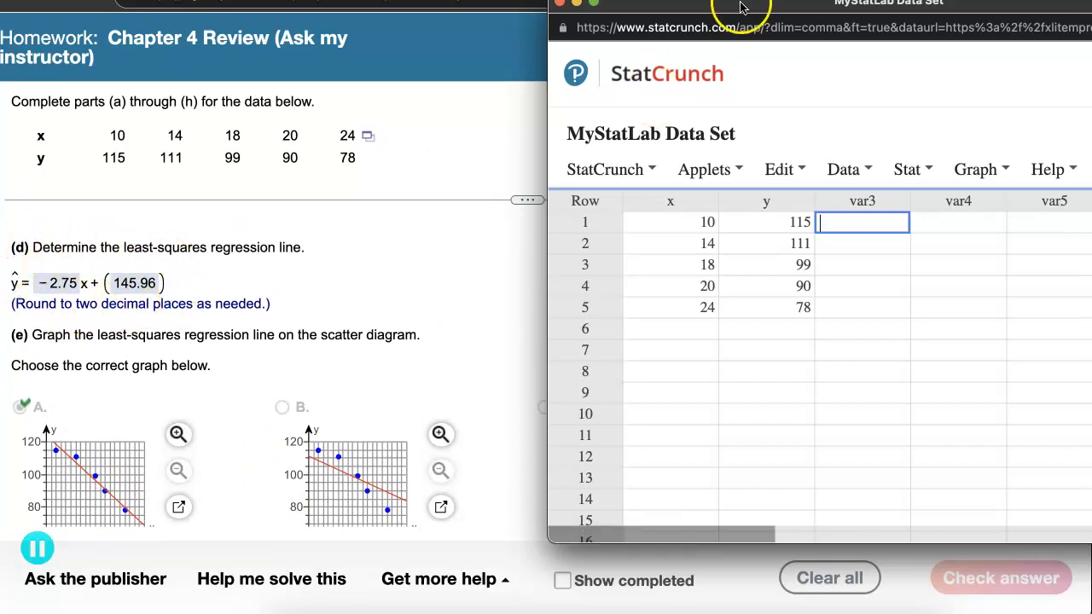
scroll(220, 284, up, 8)
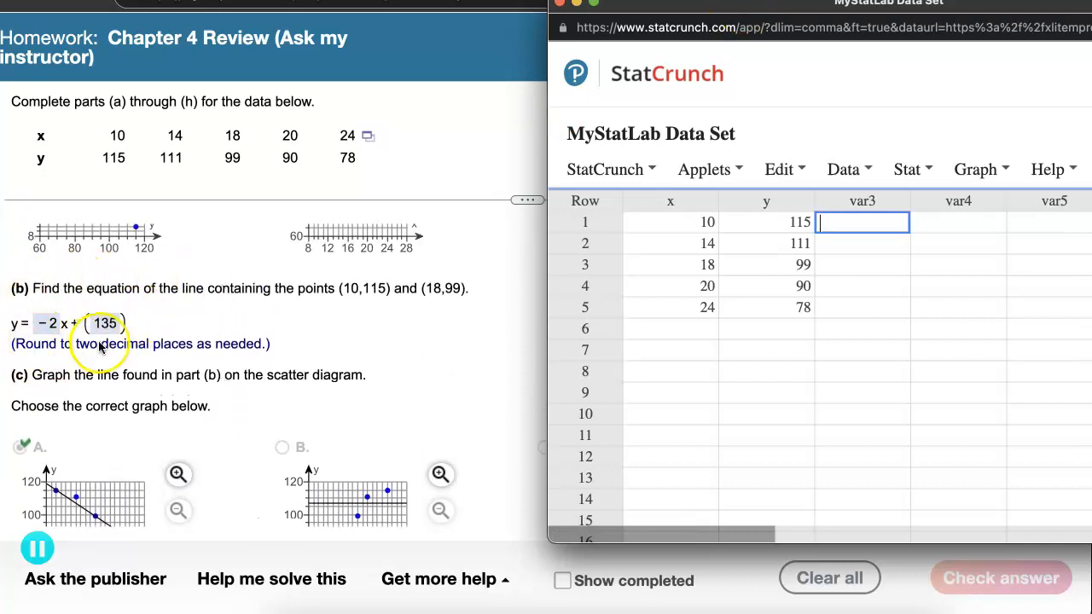
drag(678, 8, 438, 35)
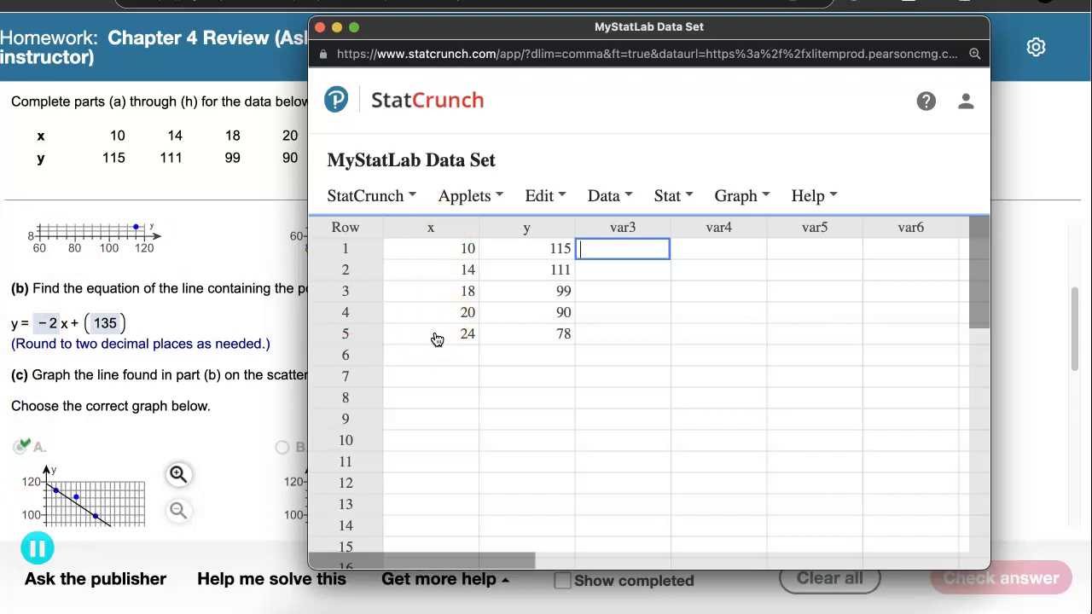
click(673, 194)
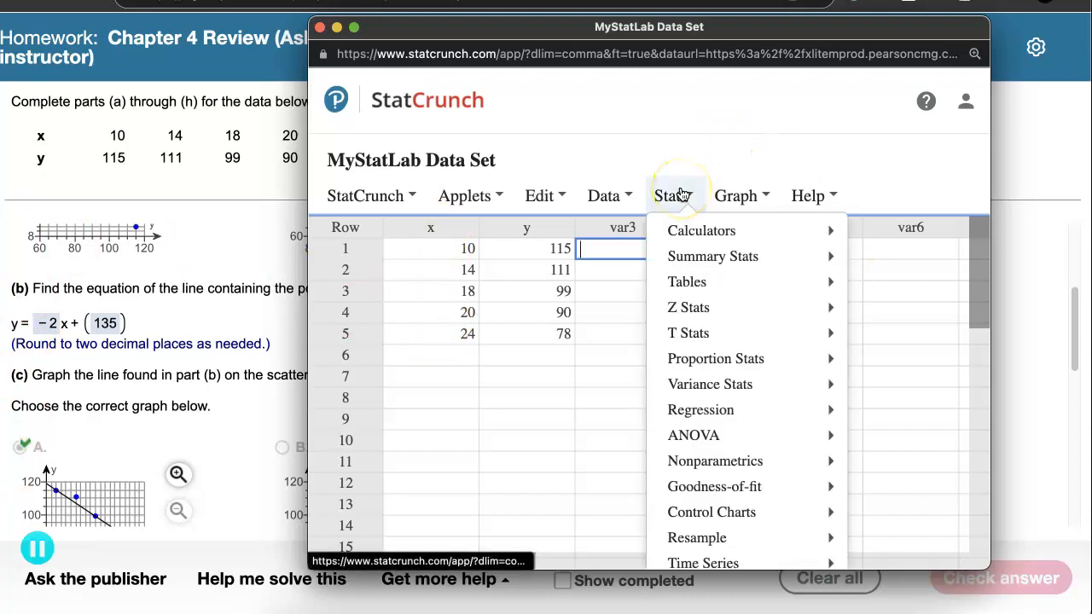
click(602, 197)
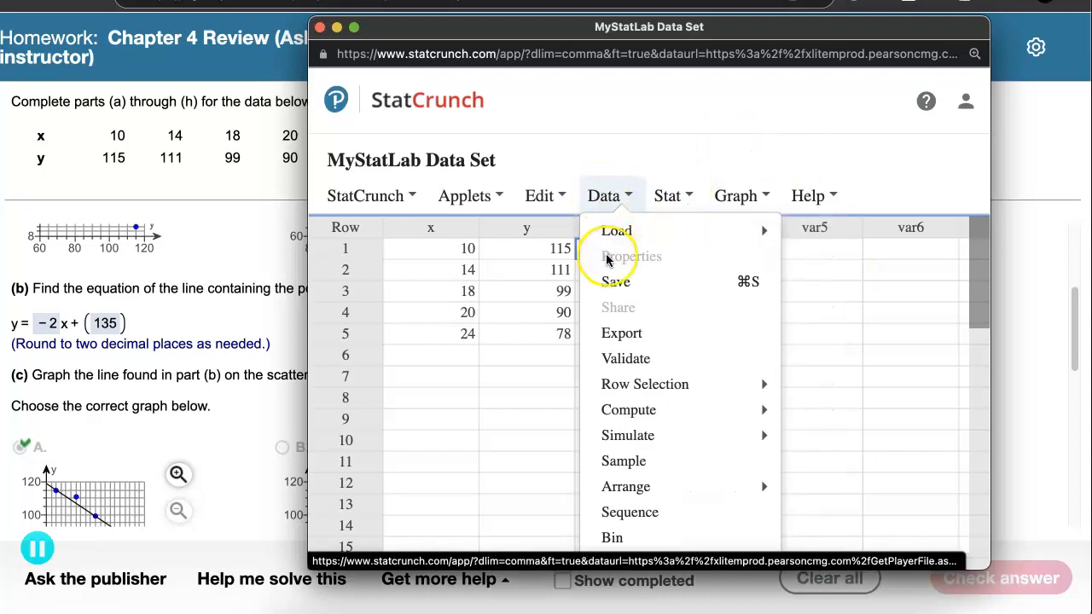
click(848, 310)
Compute a new StatCrunch column from the expression -2*x+135 and close the result message.
click(639, 250)
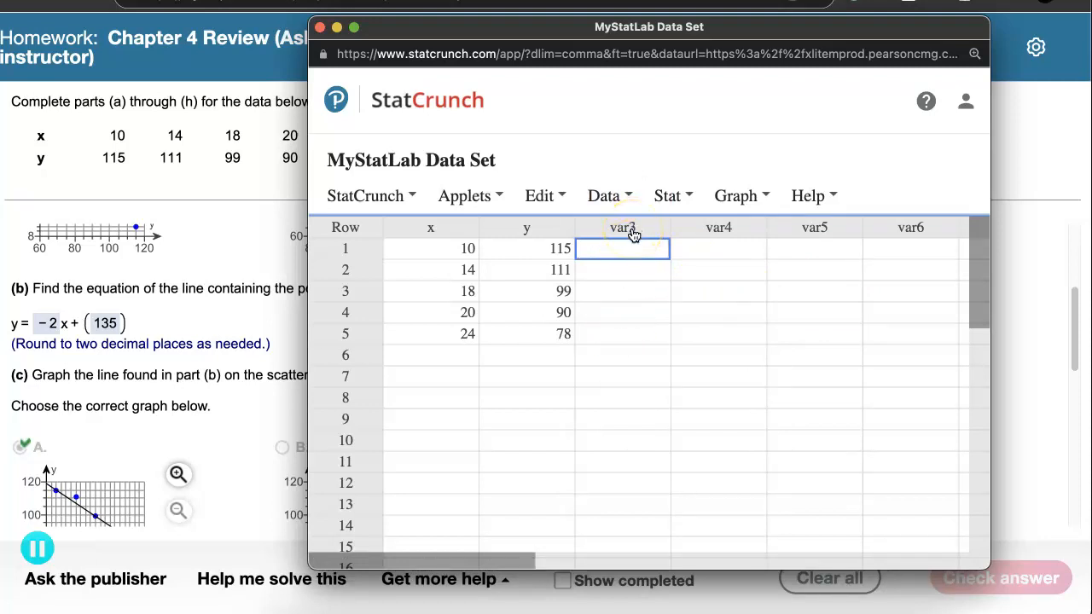
click(619, 196)
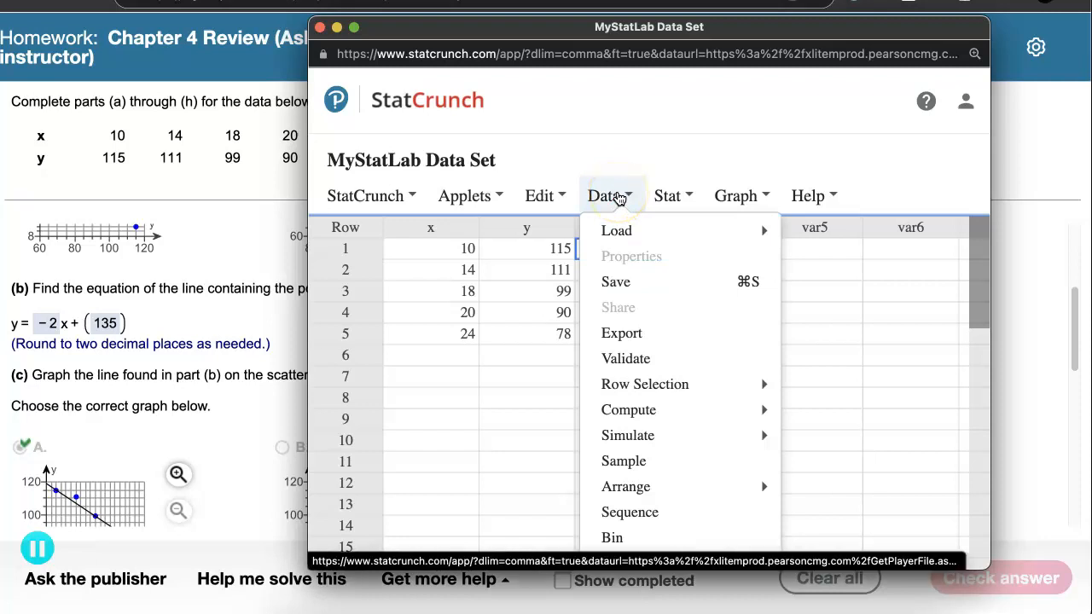
mouse_move(639, 439)
mouse_move(641, 411)
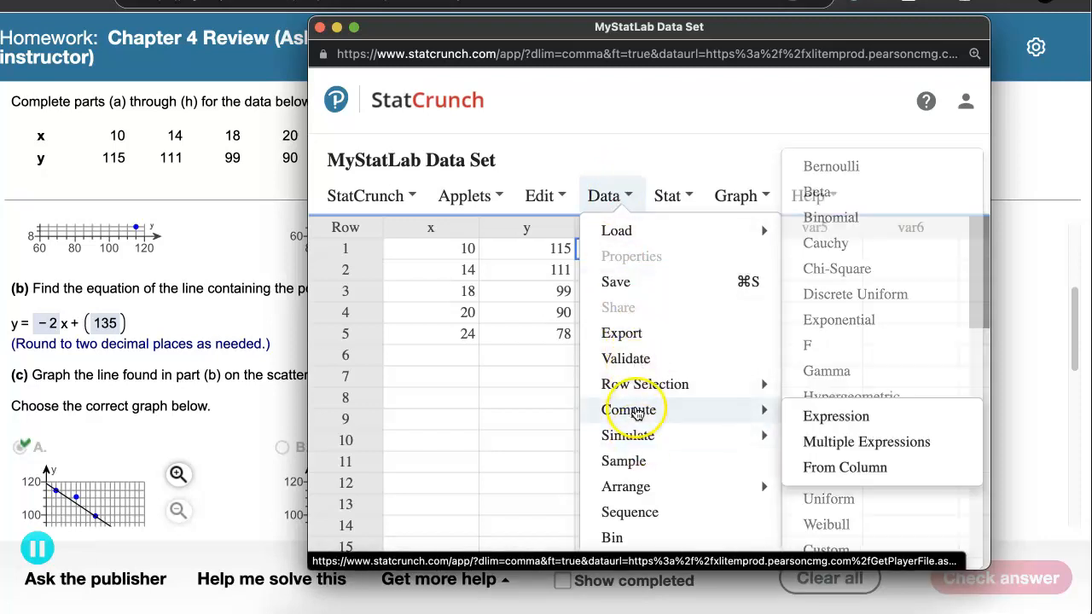
click(831, 422)
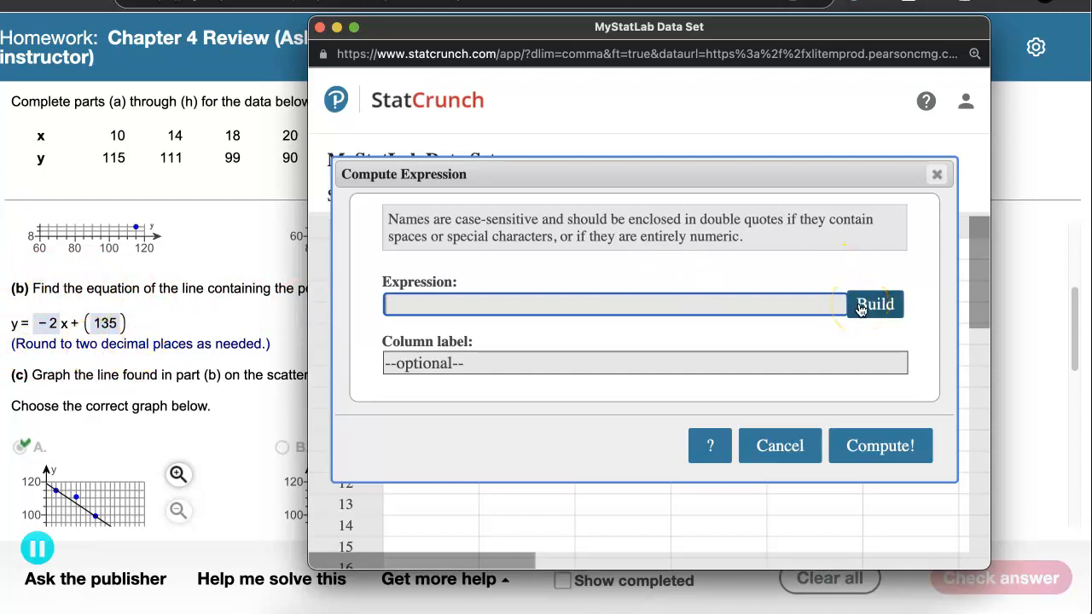
click(503, 306)
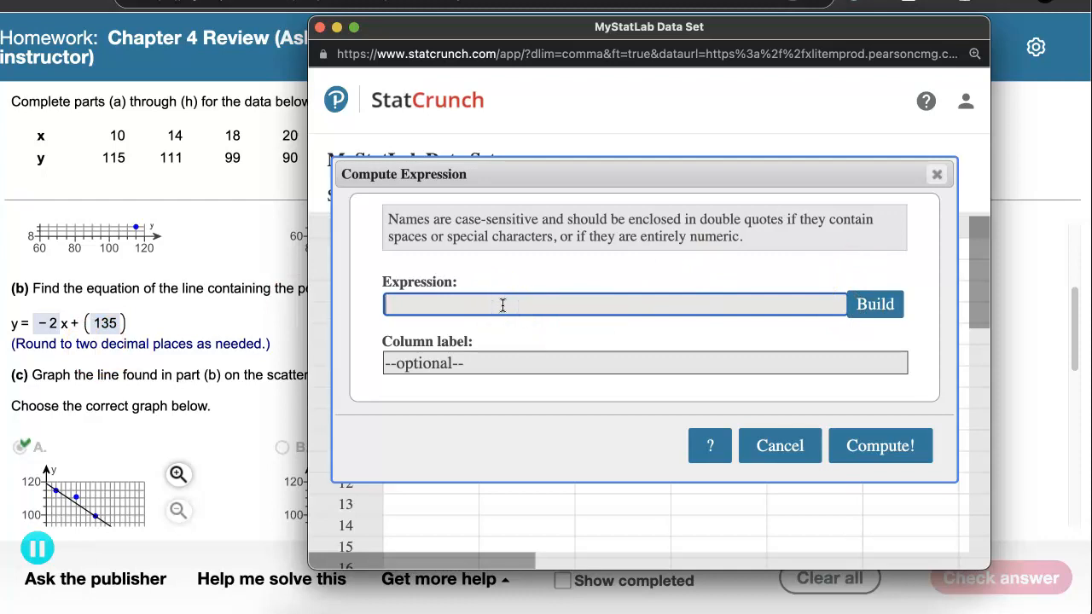
text(-2*x+135)
click(923, 452)
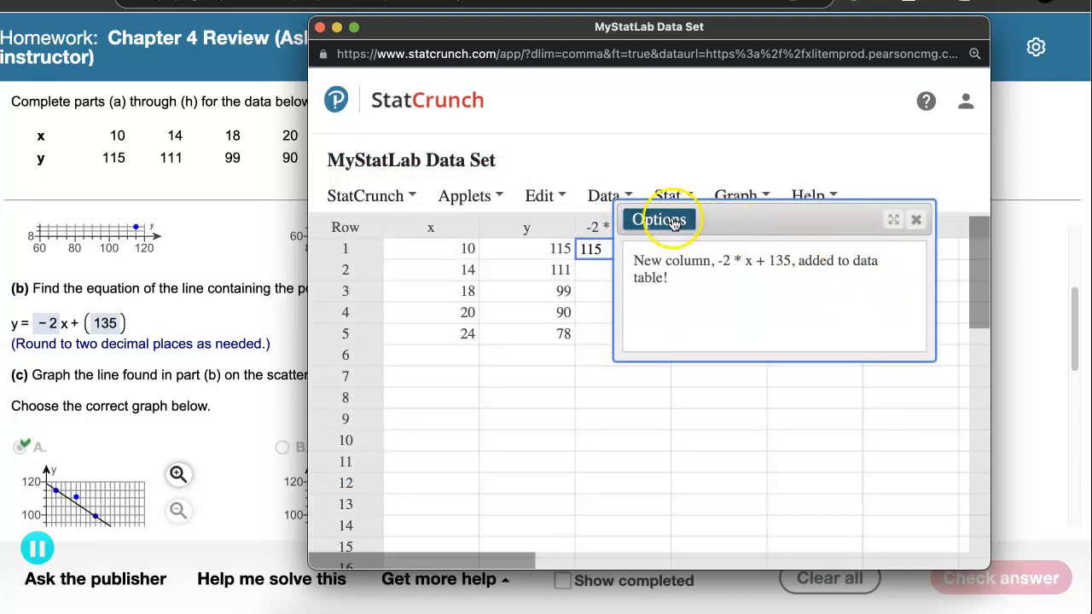
click(913, 224)
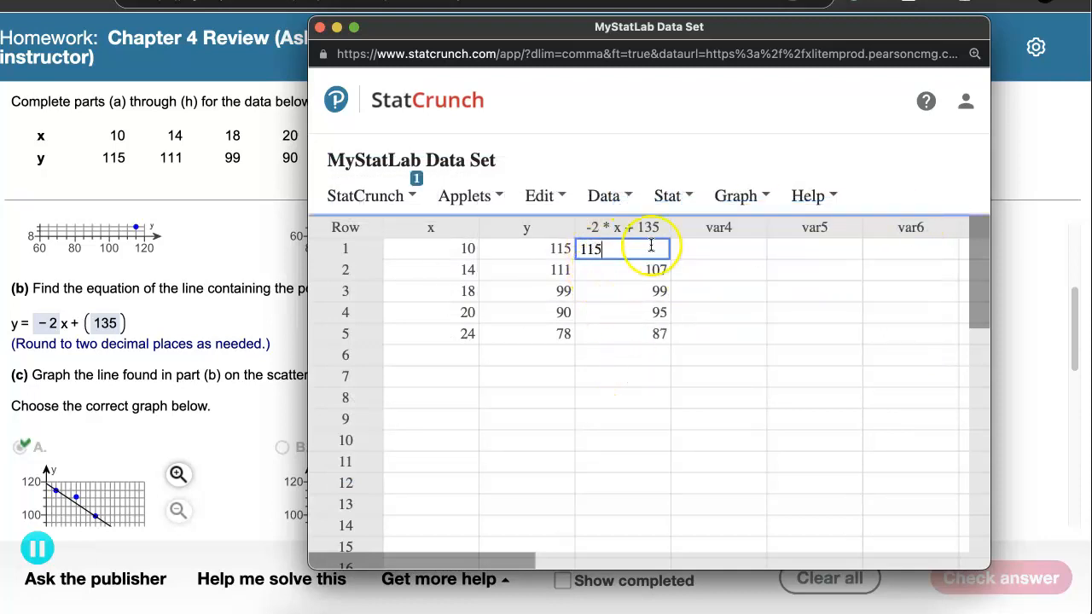
click(648, 376)
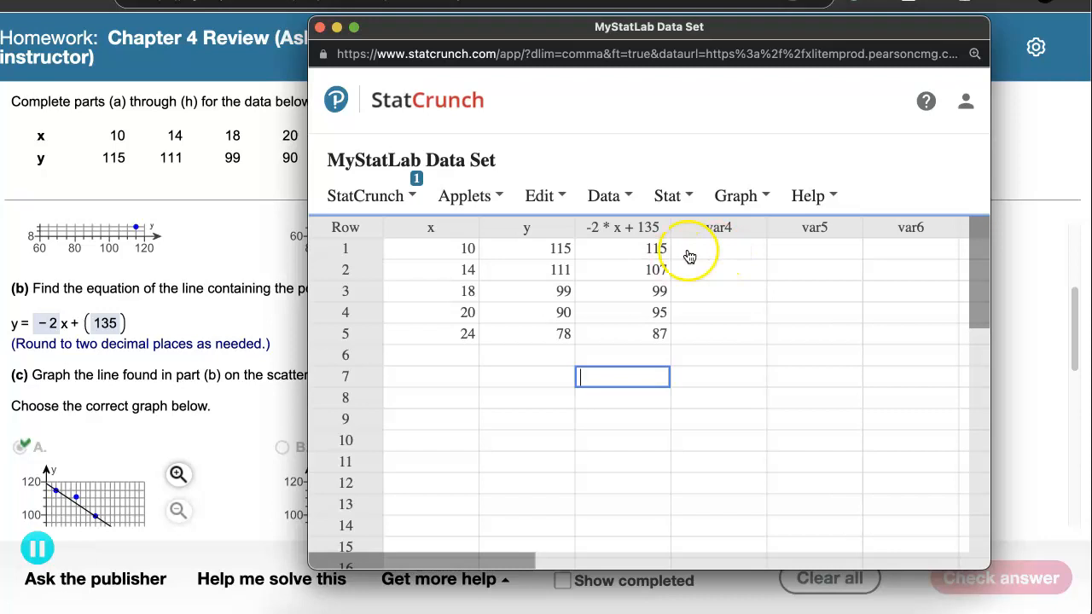
Build a compute expression for another column that subtracts the -2 * x + 135 column from y.
click(721, 248)
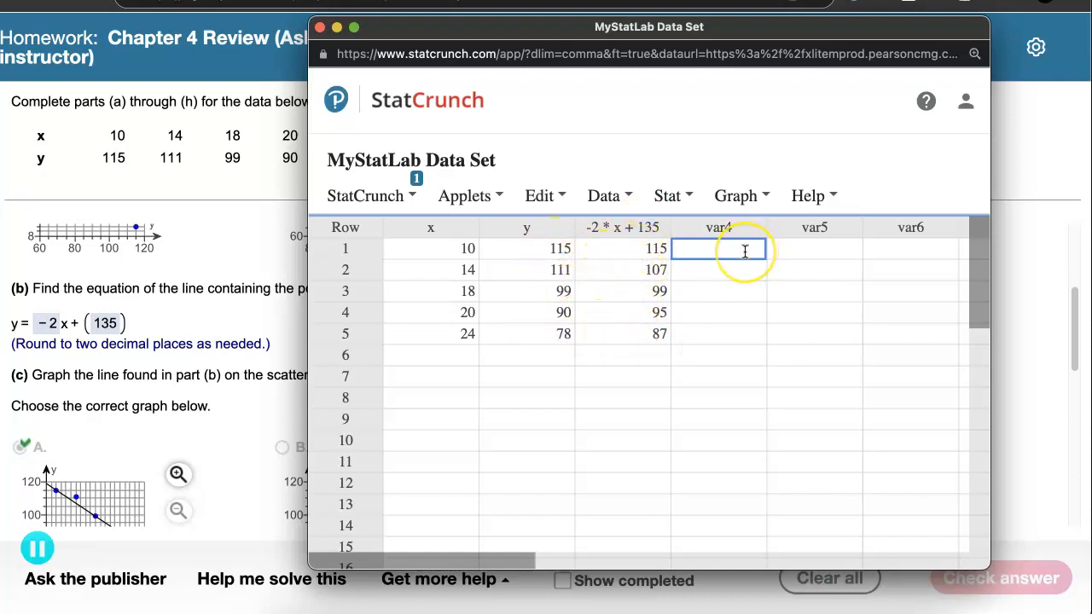
mouse_move(607, 201)
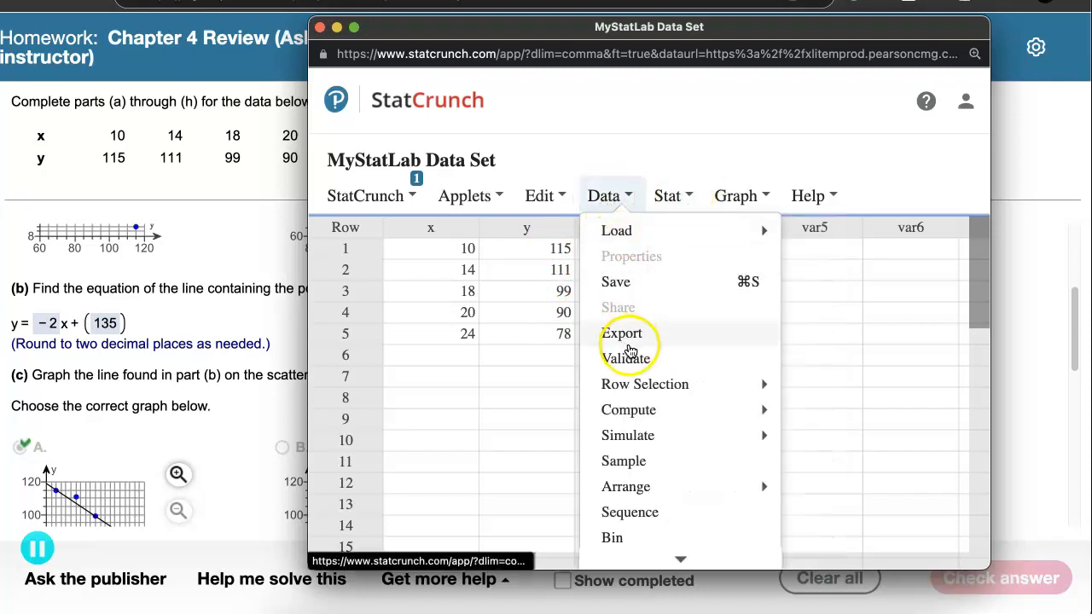
mouse_move(646, 414)
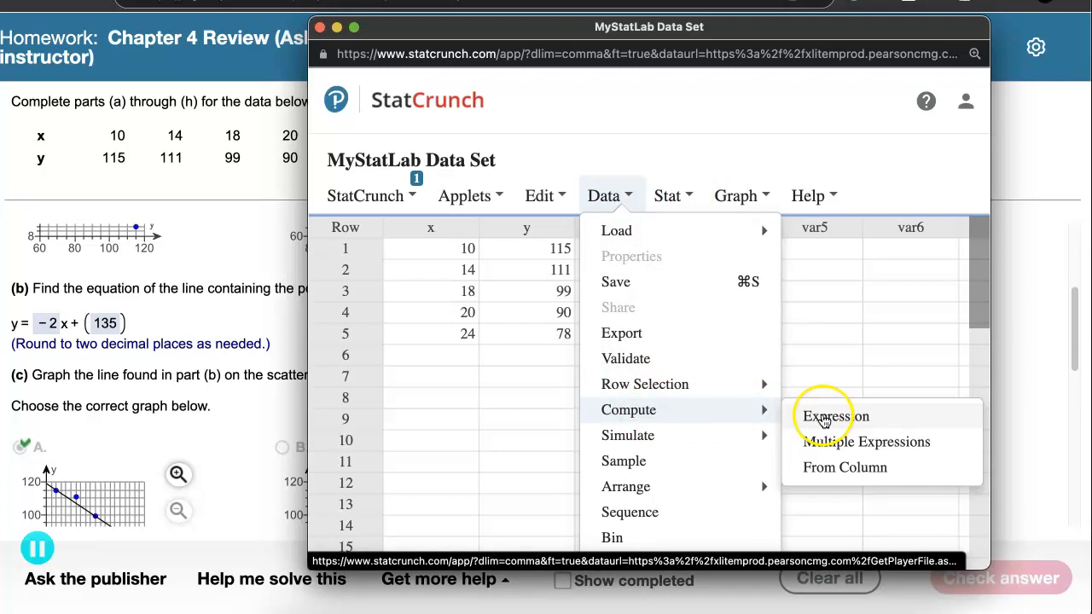
click(824, 418)
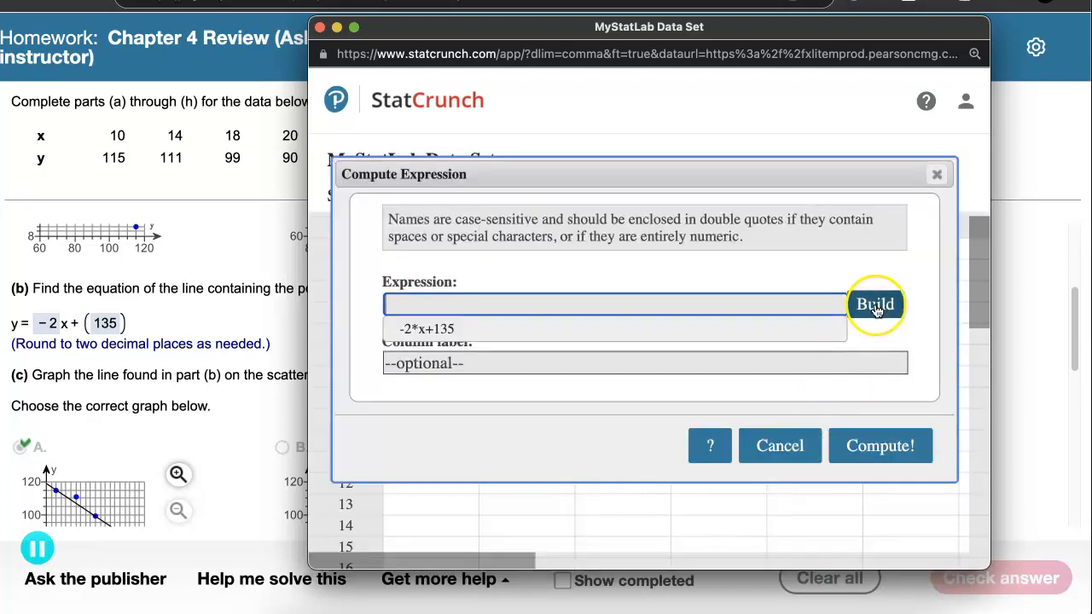
click(875, 305)
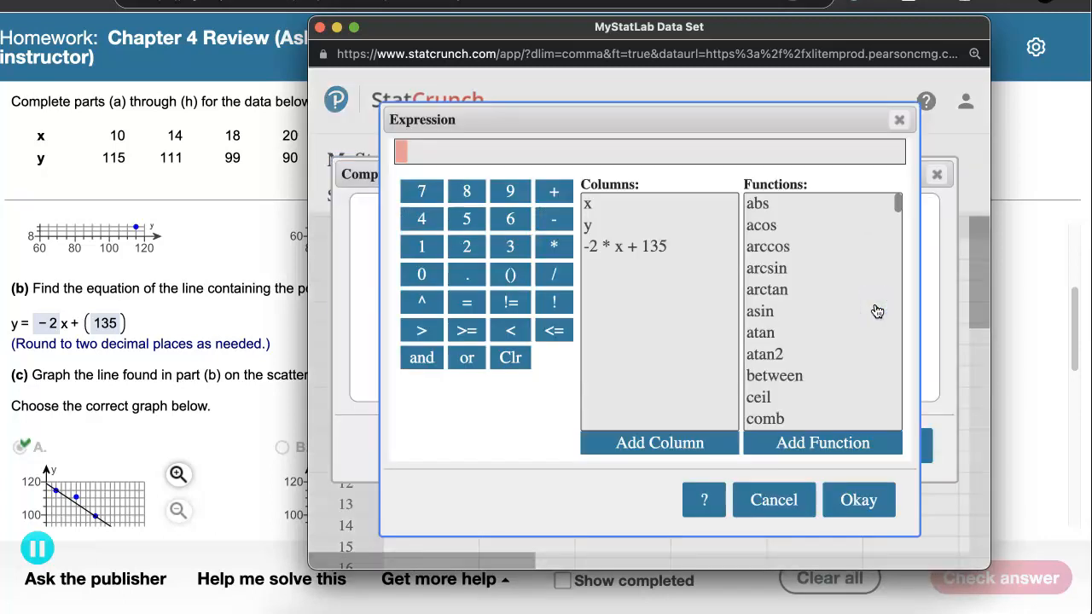
click(594, 228)
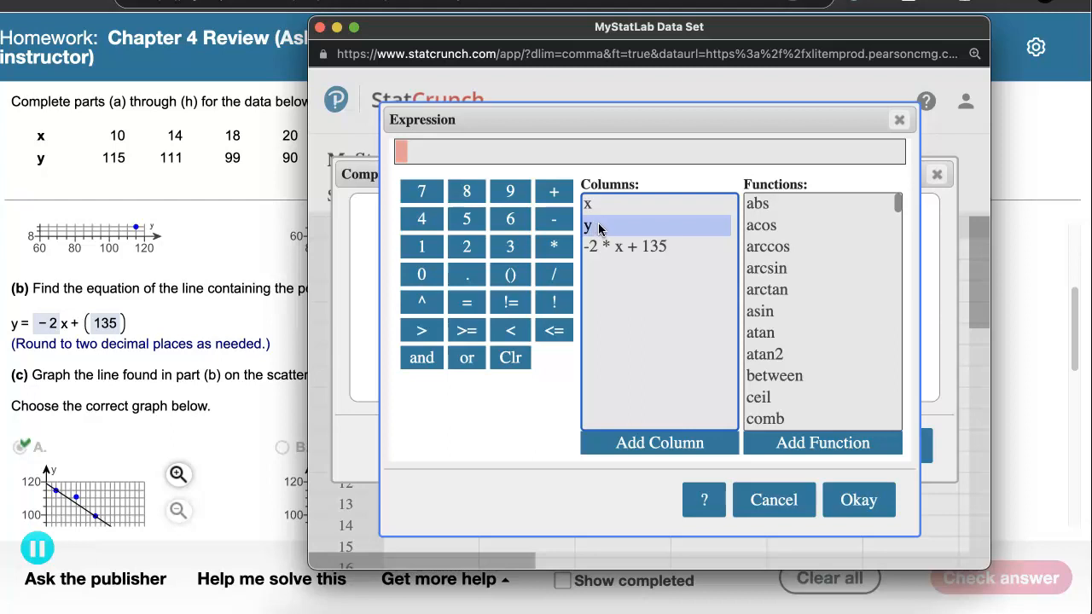
double_click(599, 228)
click(551, 220)
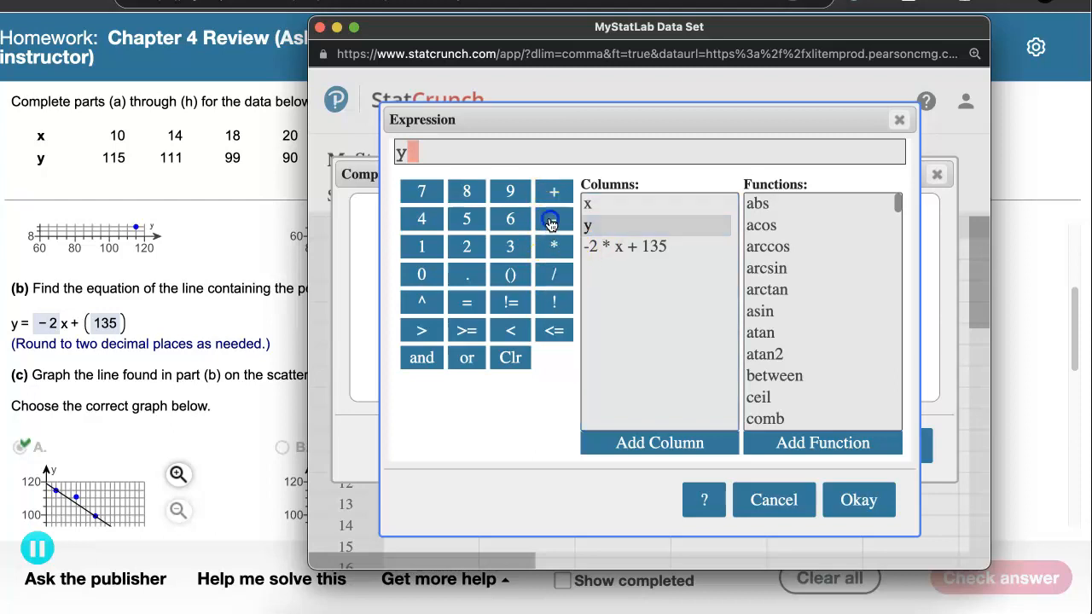
double_click(631, 246)
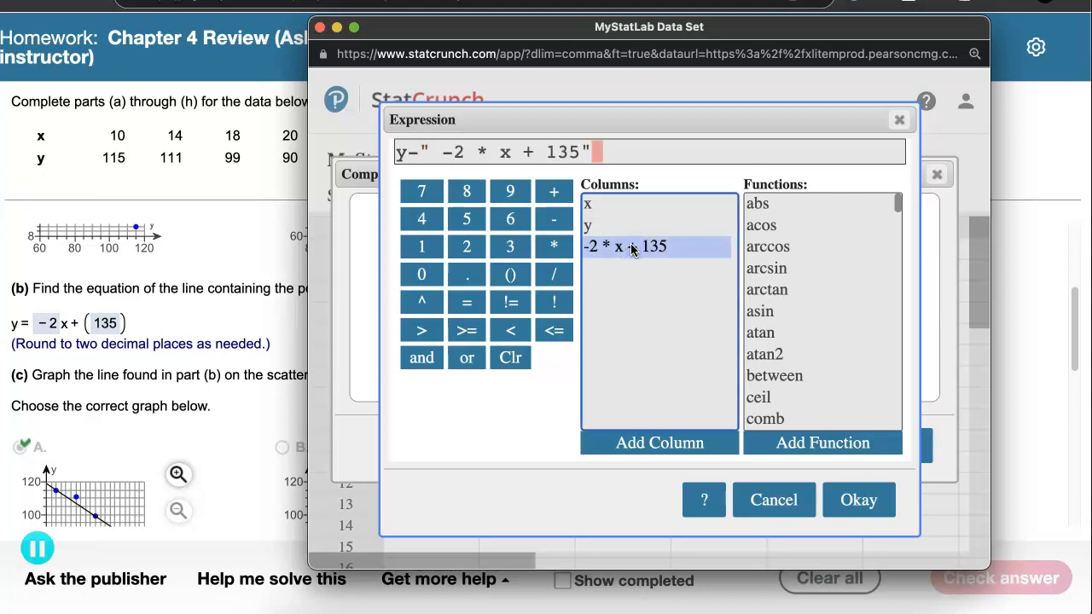
click(858, 499)
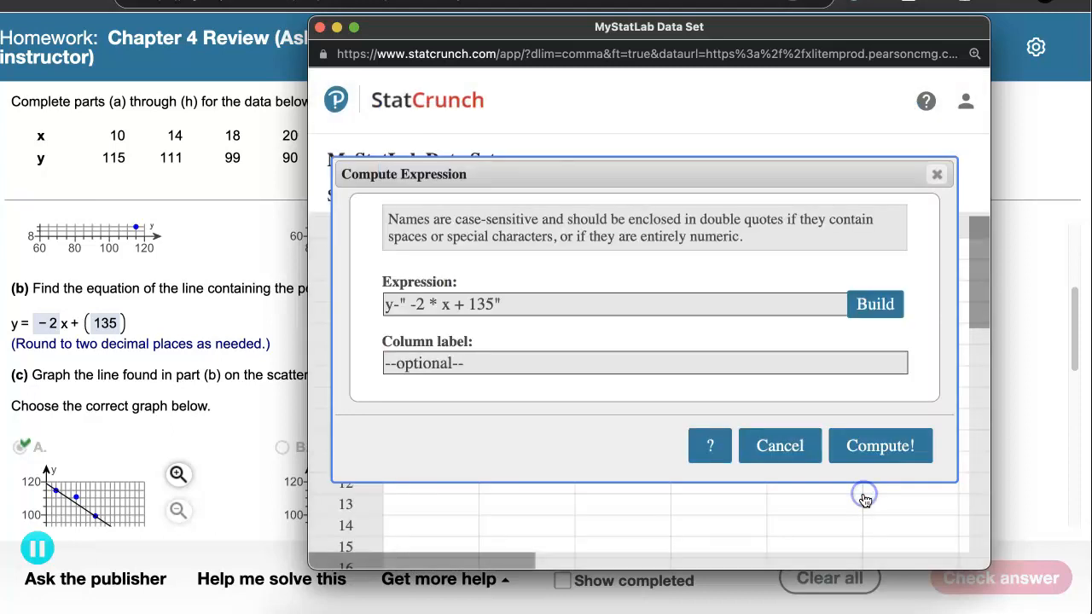
Label the new column residuals, compute it and close the result message.
click(448, 363)
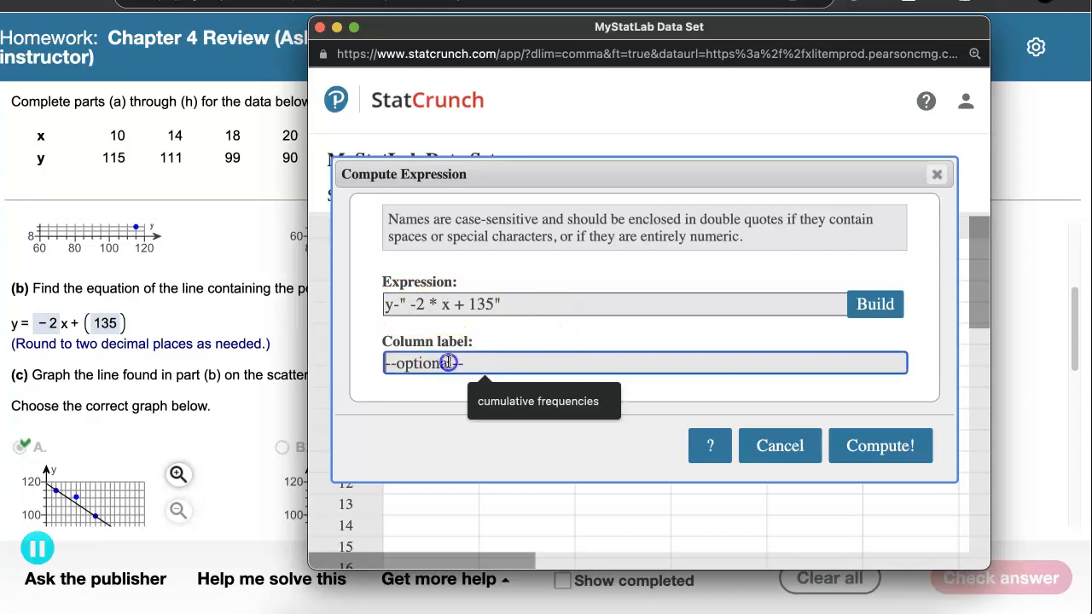
text(residuals)
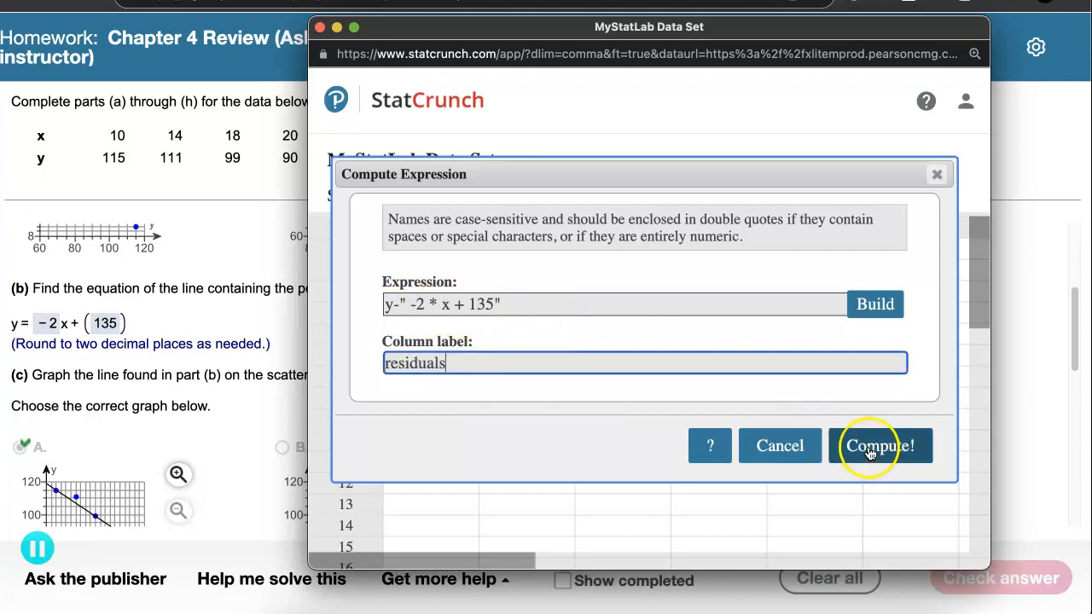
click(870, 452)
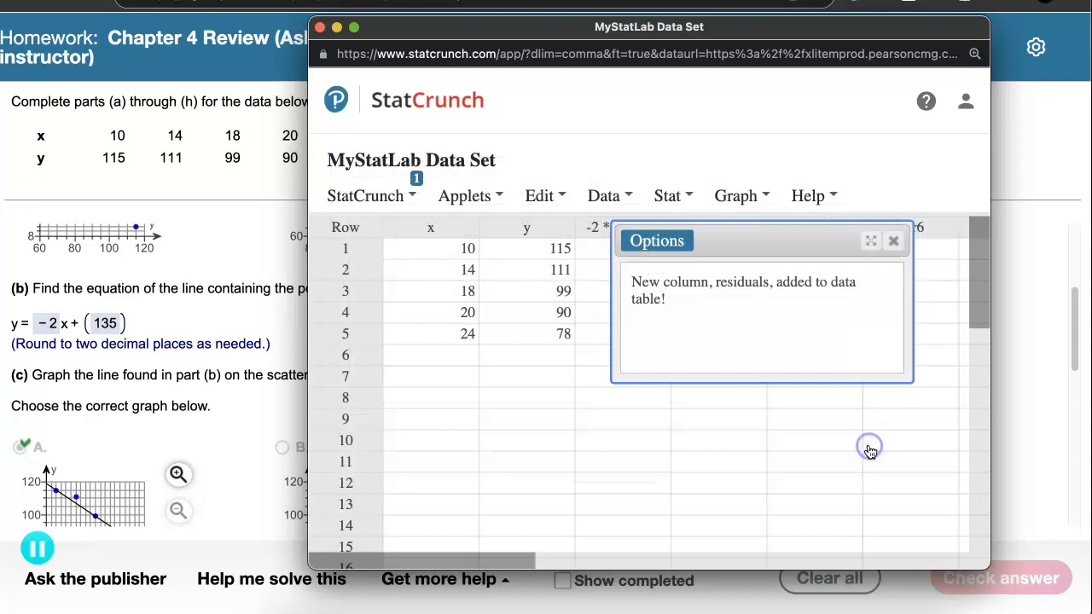
click(897, 247)
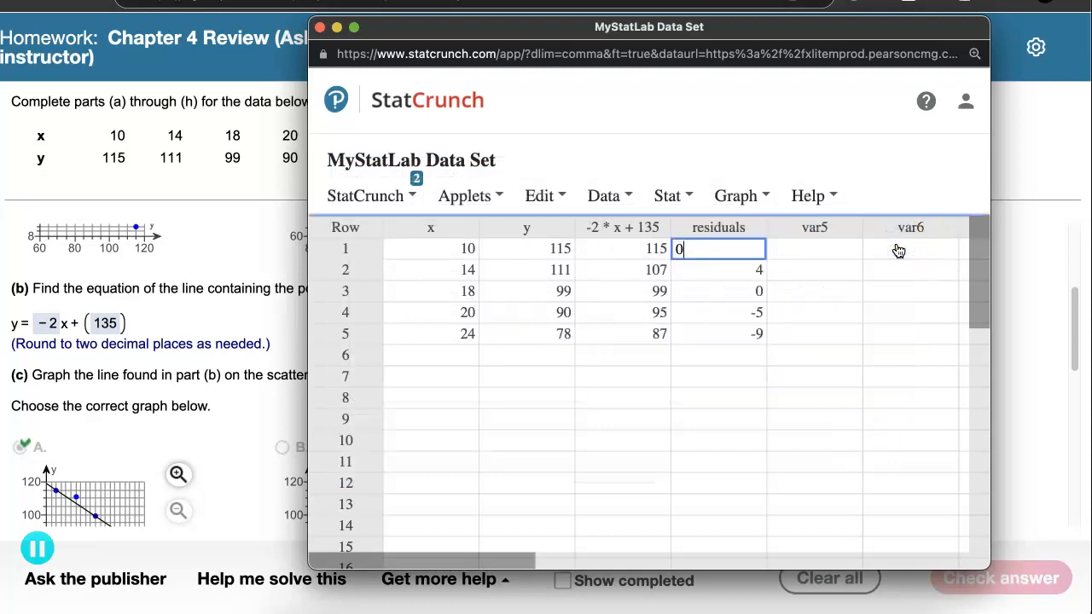
click(726, 397)
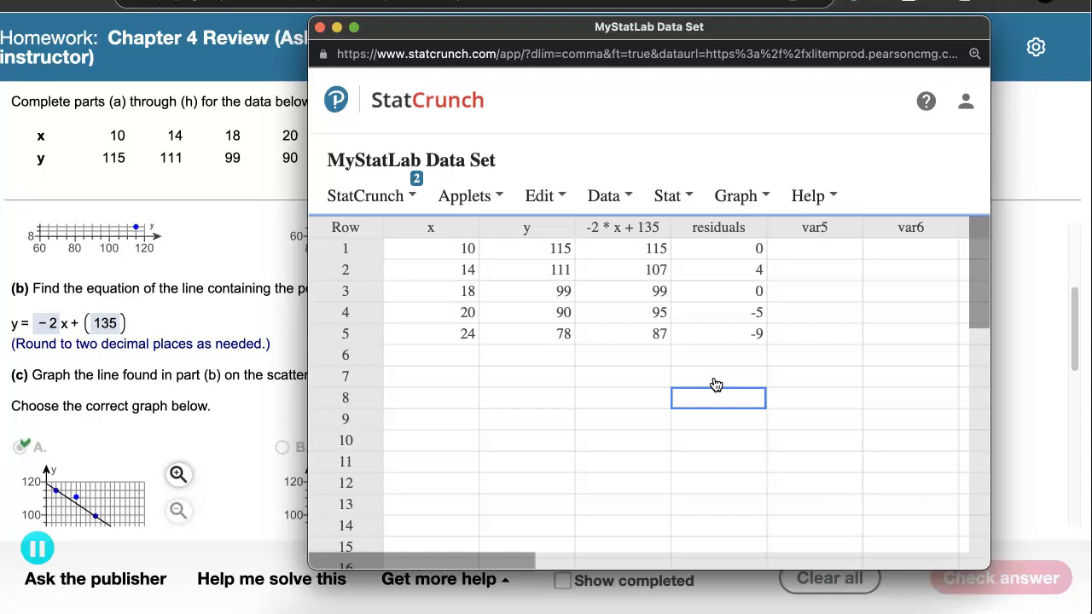
Build a compute expression for a further StatCrunch column that raises the residuals column to the power of 2.
click(818, 248)
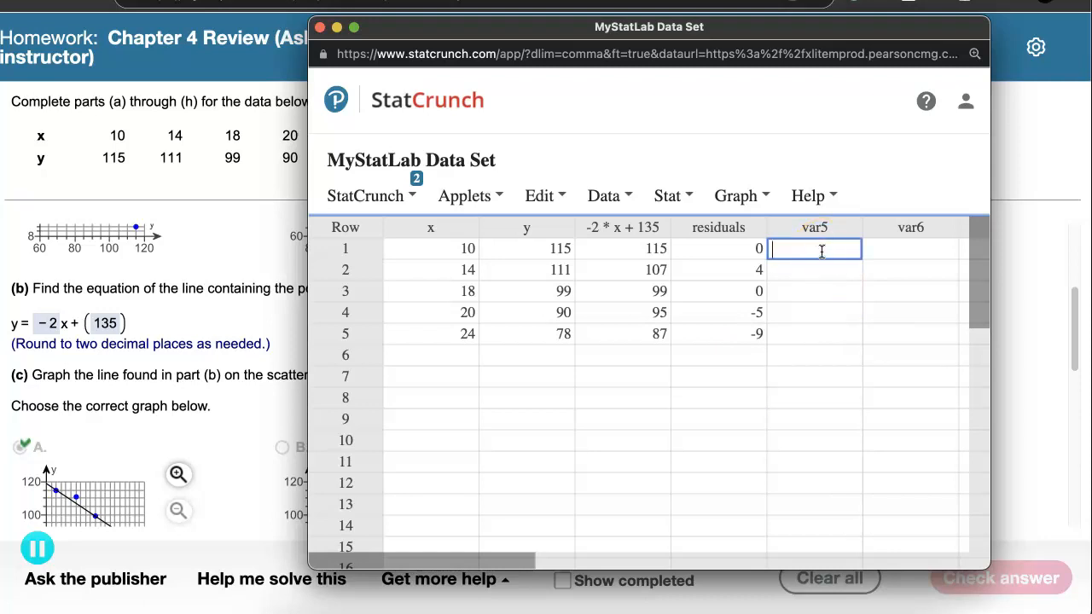
click(669, 196)
click(602, 197)
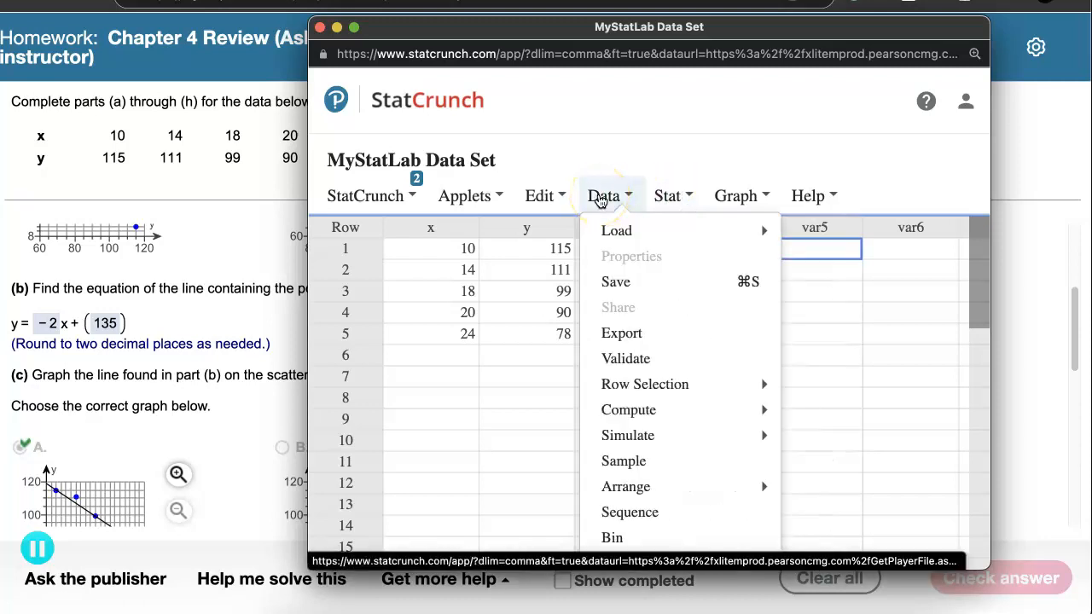
click(631, 443)
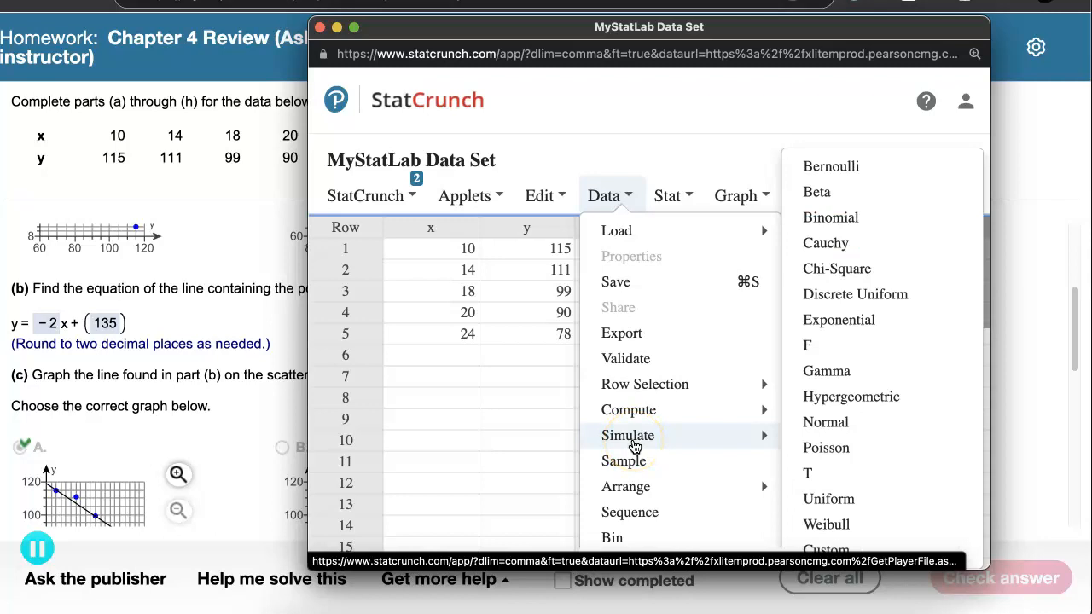
click(635, 421)
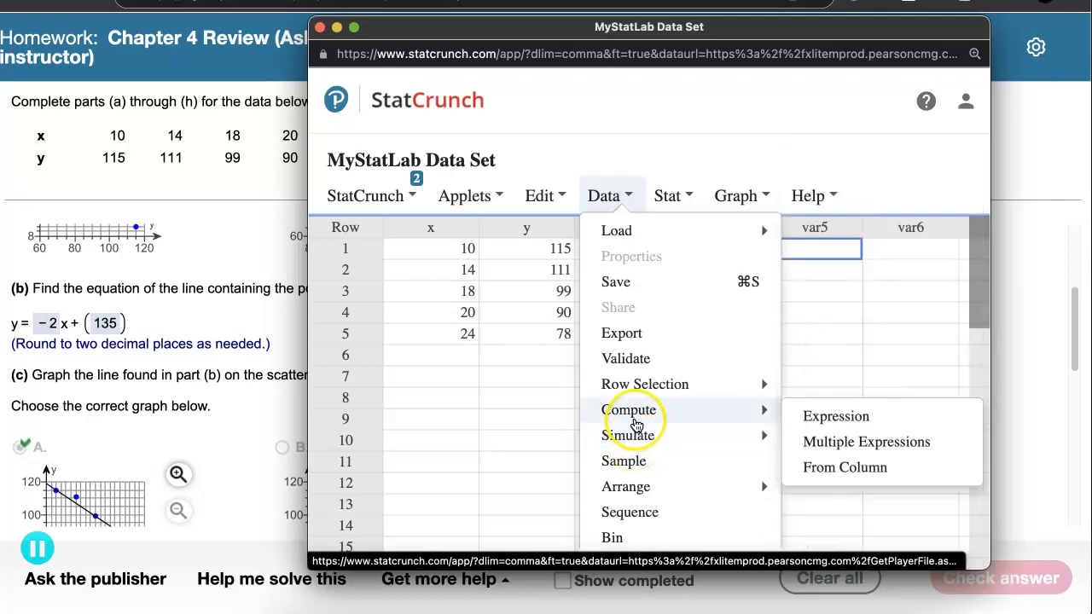
click(811, 420)
click(868, 302)
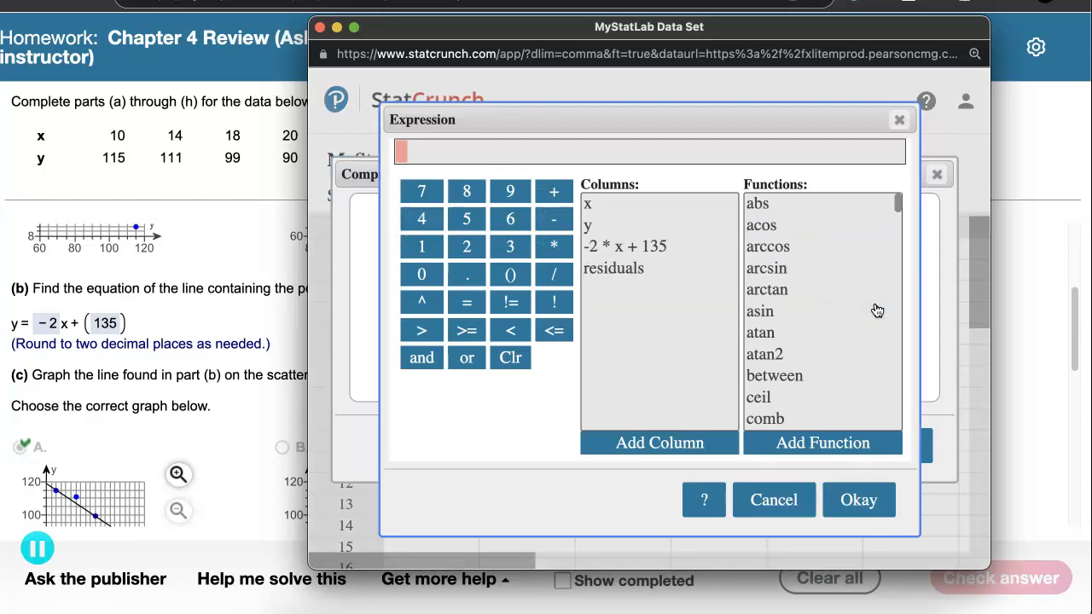
click(616, 269)
click(616, 269)
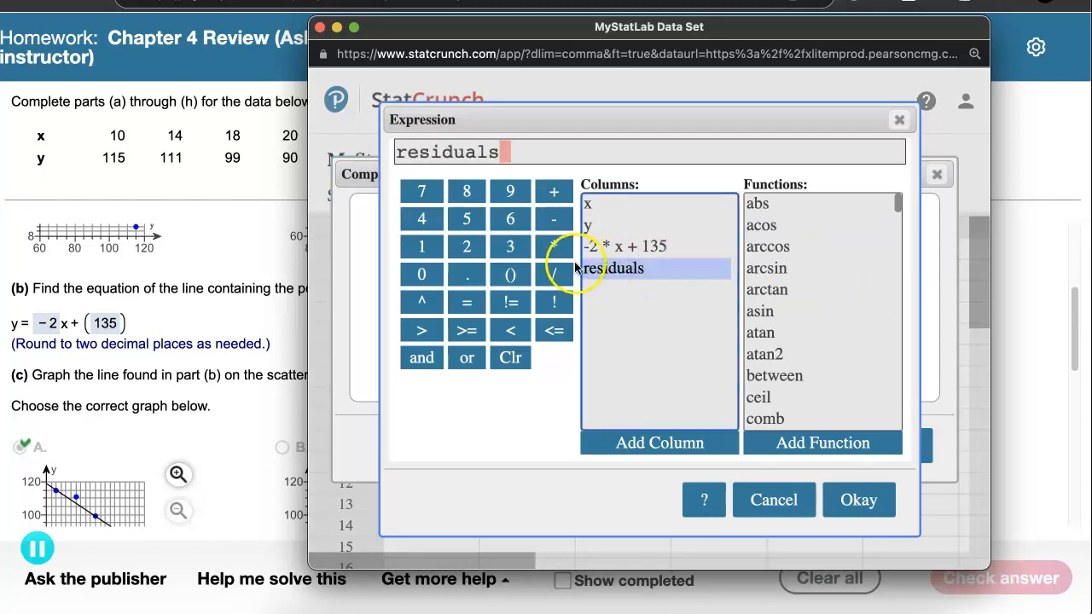
click(422, 301)
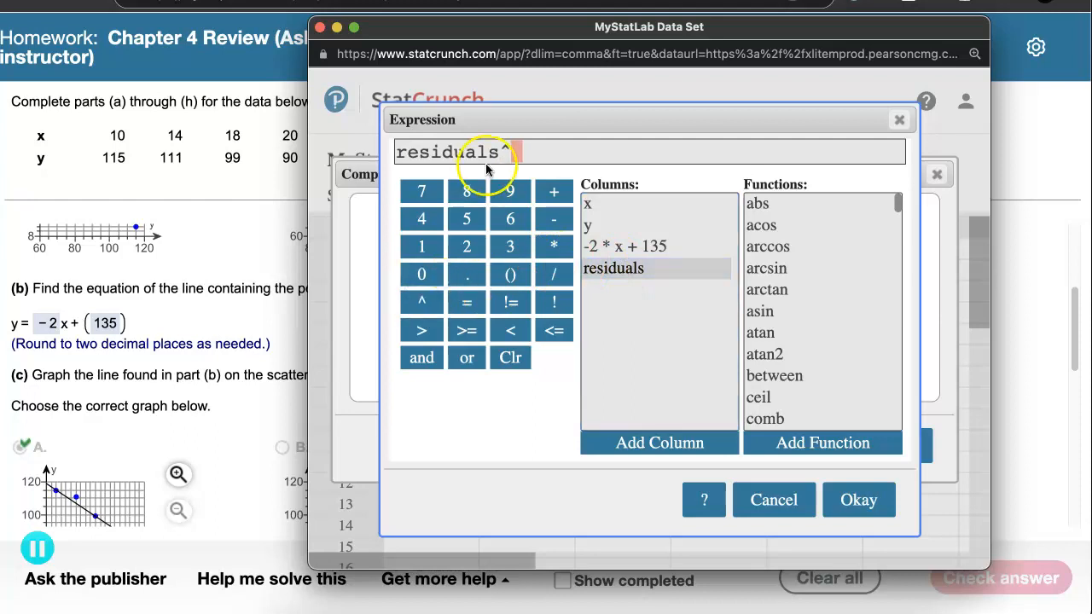
click(465, 247)
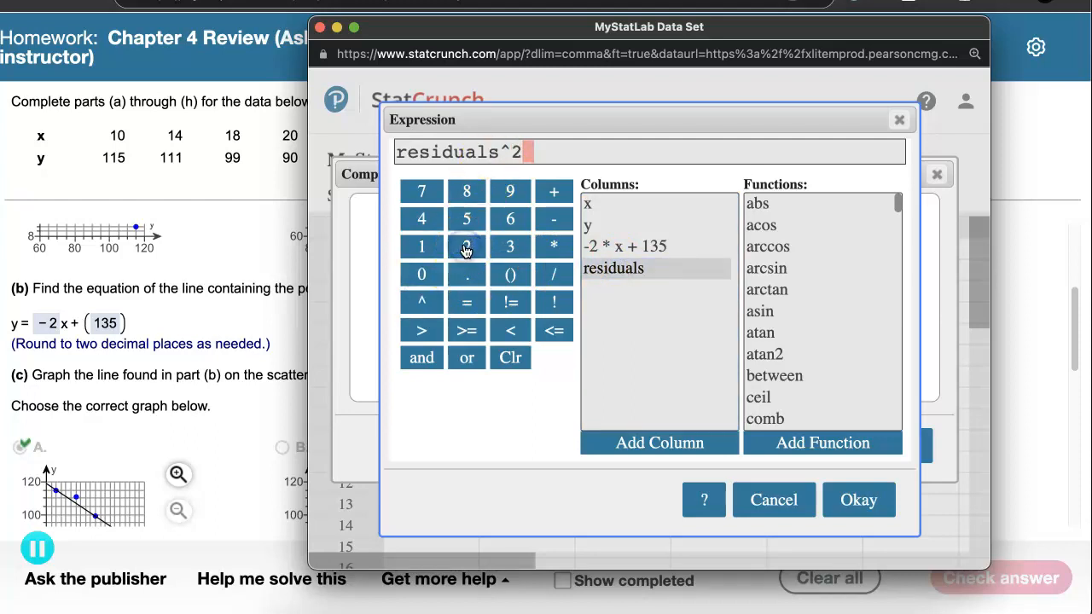
click(858, 500)
Label the new column residuals squared, compute it and close the result message.
click(495, 362)
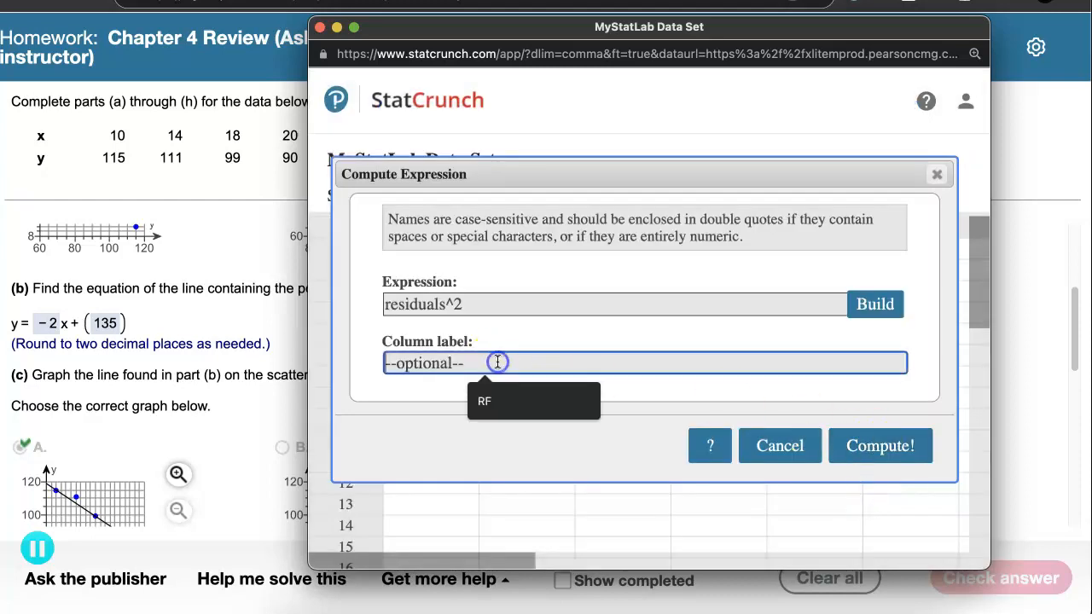
text(residuals squared)
click(880, 442)
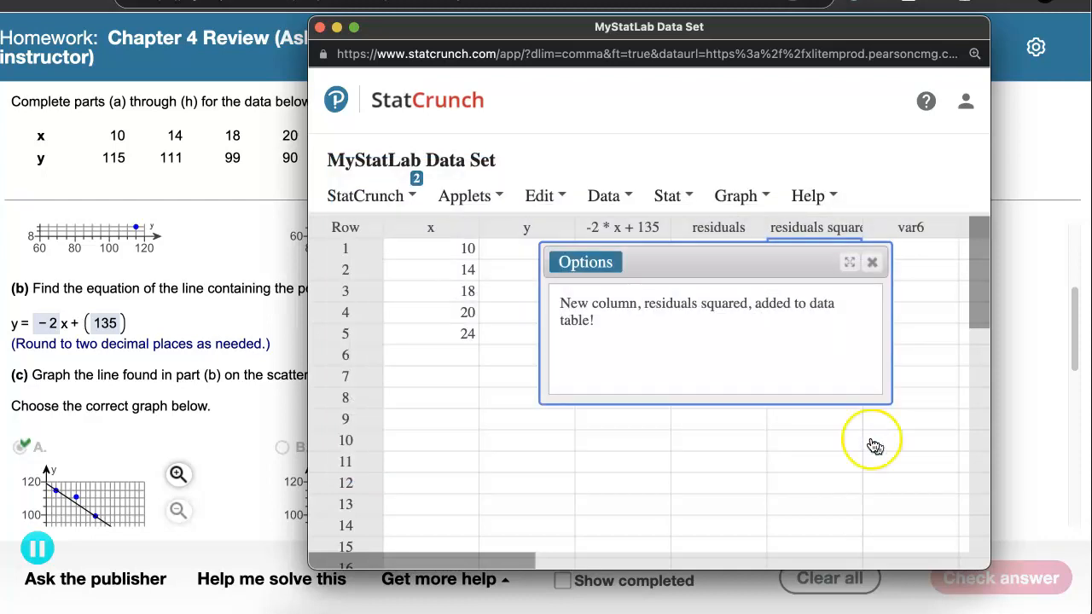
click(871, 262)
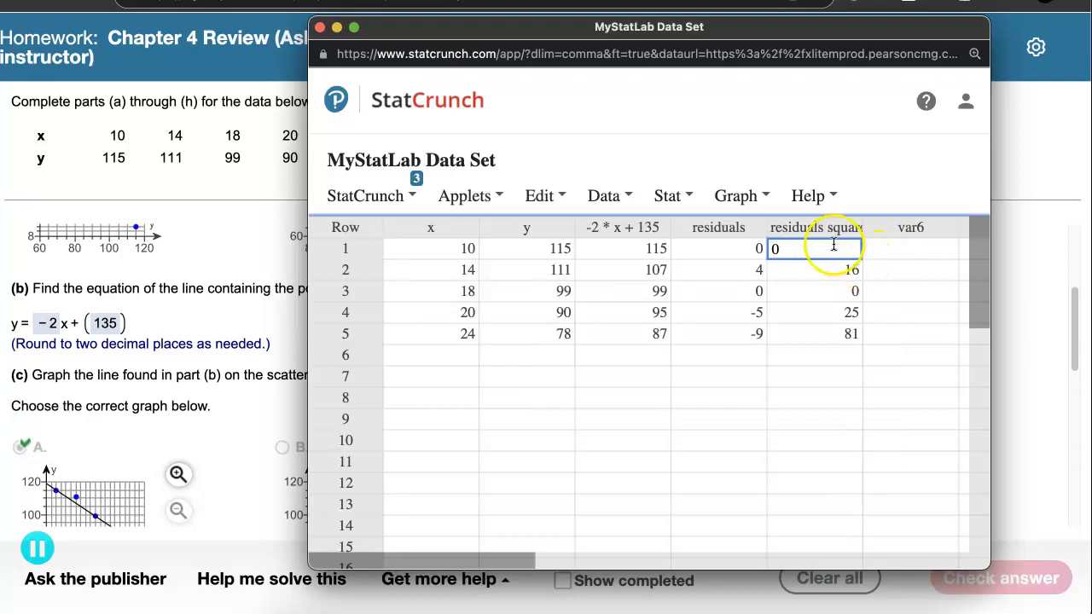
click(846, 359)
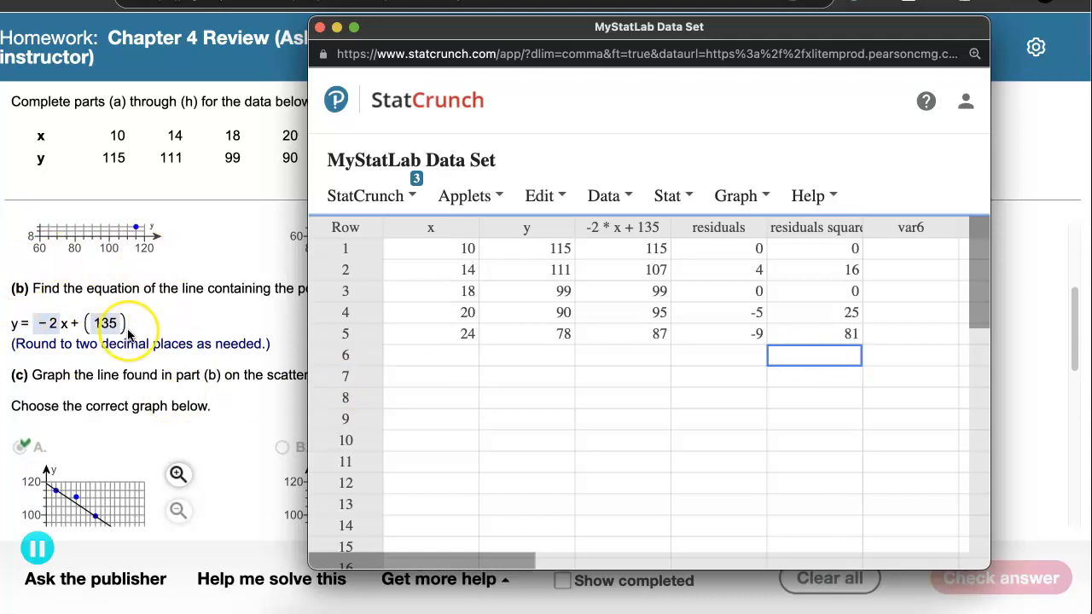
Return to the homework, answer part (f) with 122, check the answer and dismiss the feedback.
scroll(127, 335, down, 5)
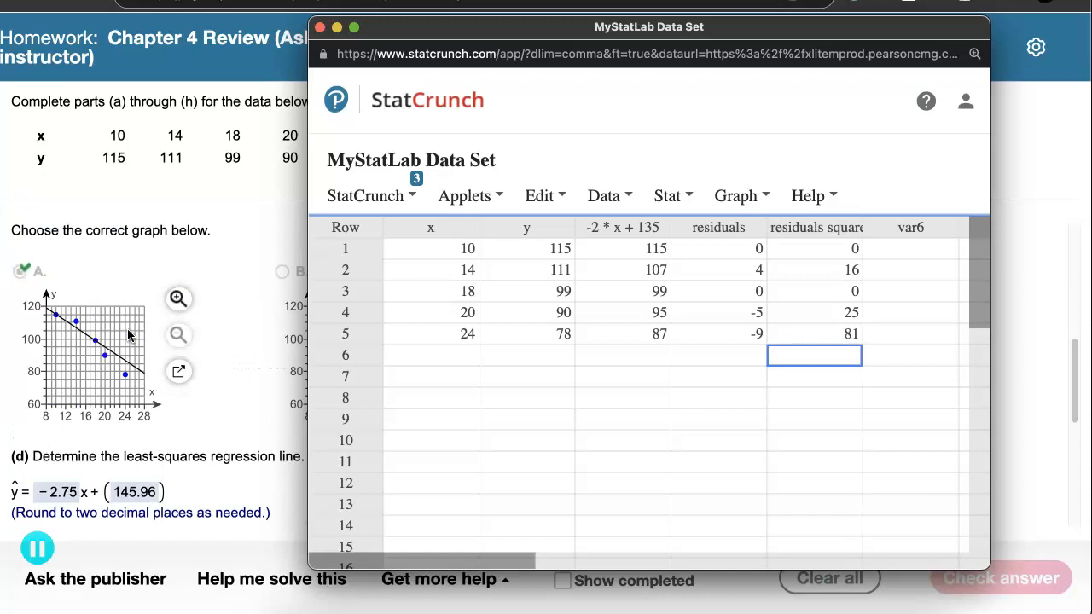
click(20, 492)
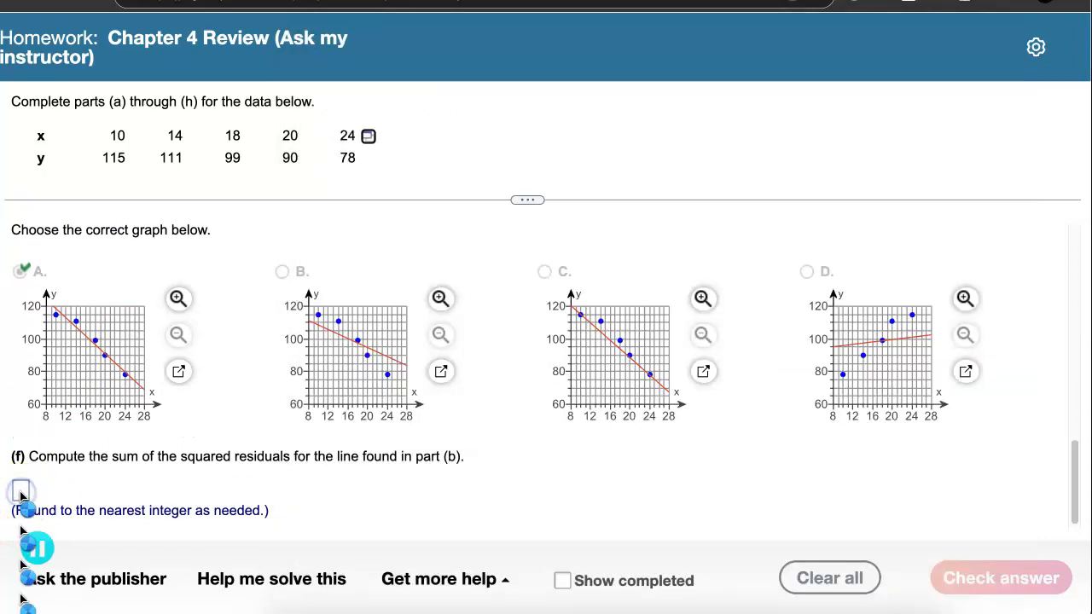
click(20, 491)
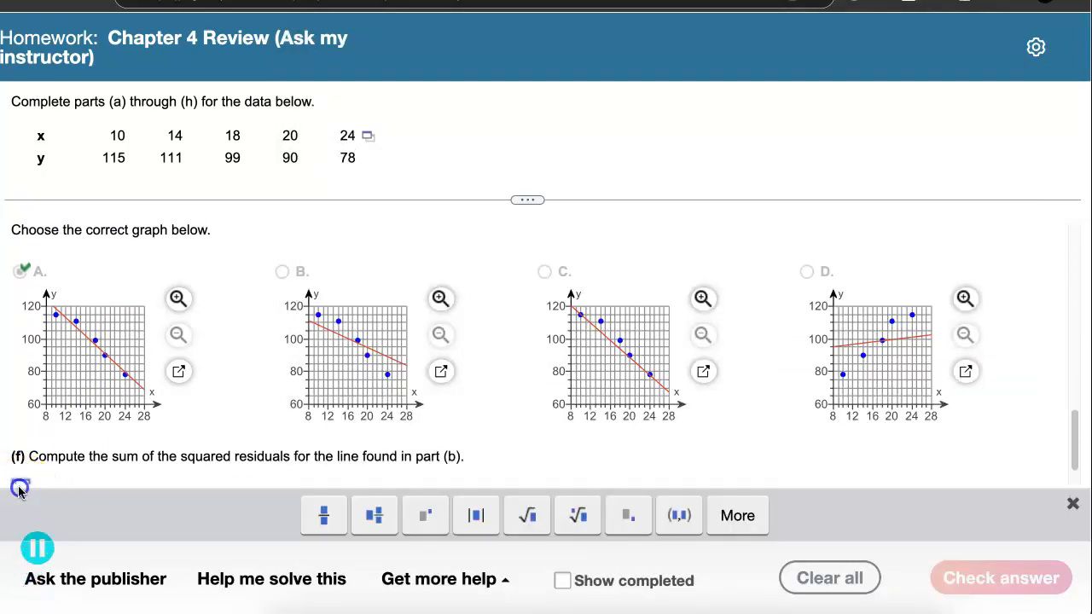
text(122)
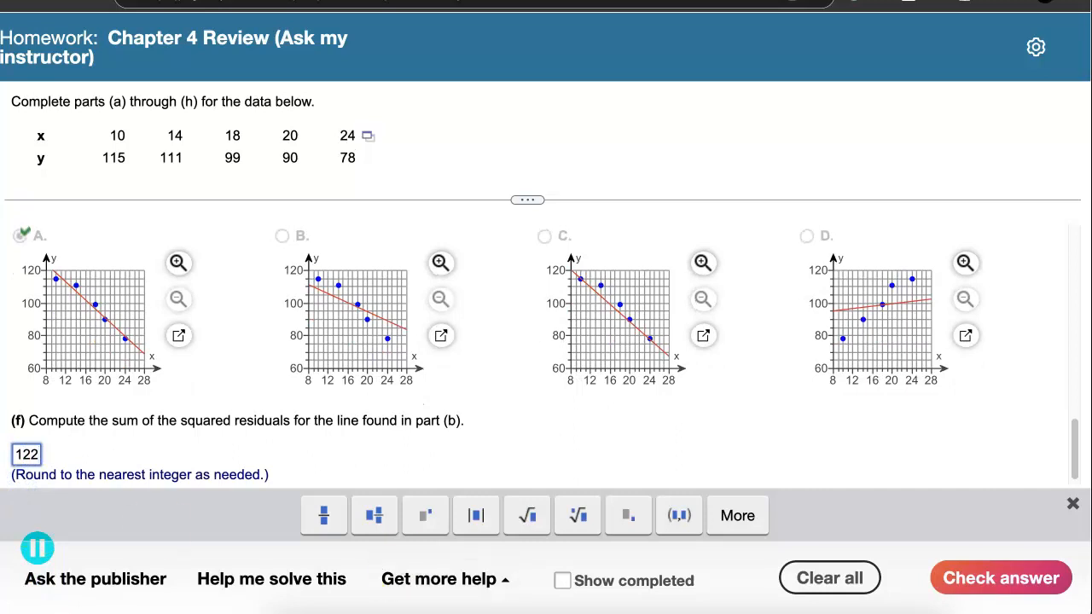
click(989, 588)
click(551, 374)
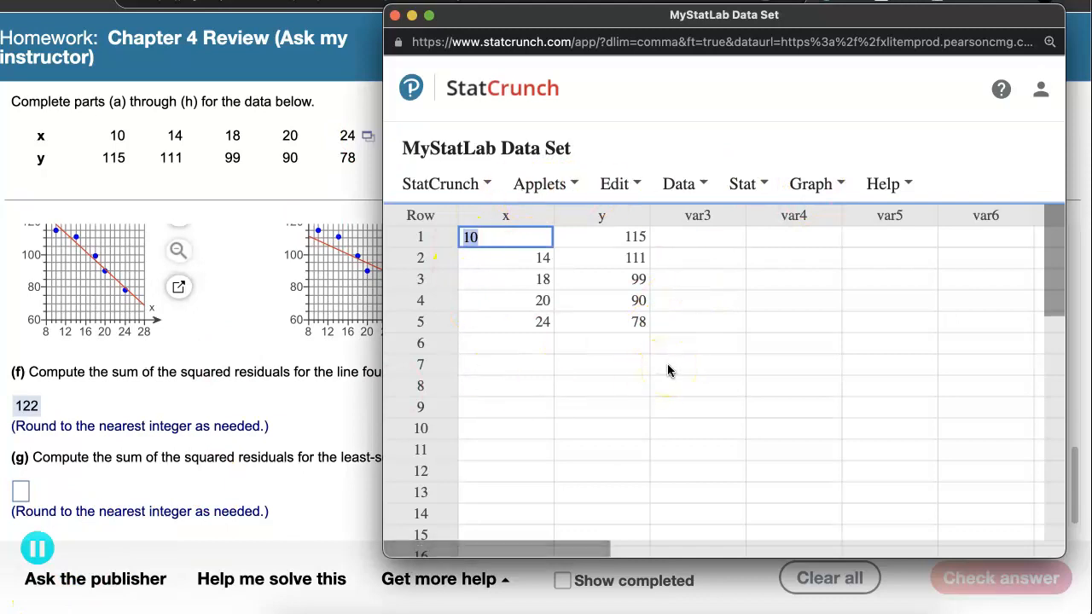
Run a simple linear regression in StatCrunch with x as the X variable and y as the Y variable.
click(752, 185)
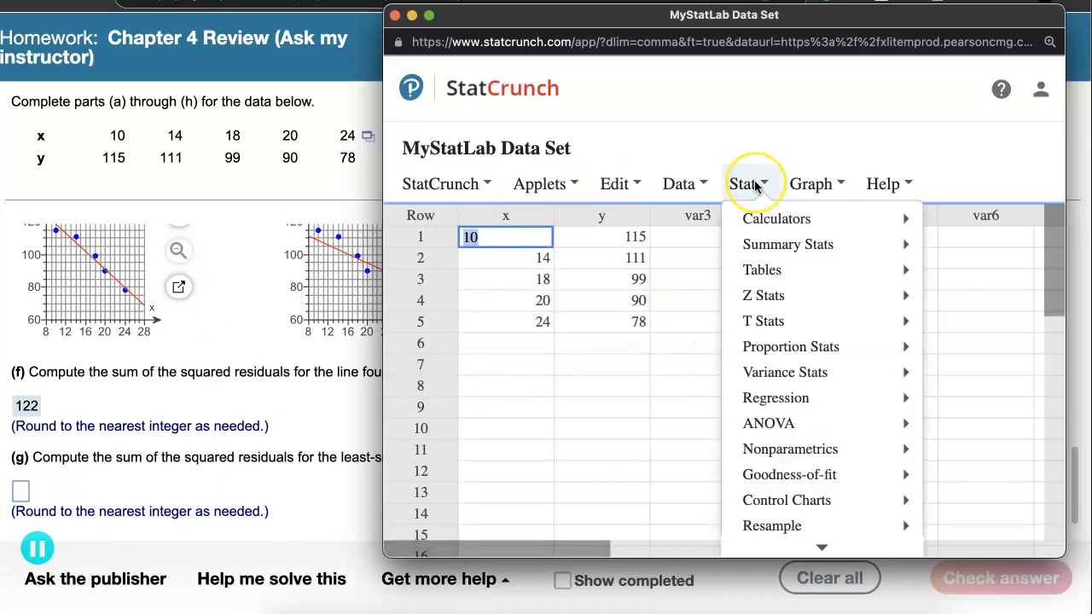
mouse_move(759, 397)
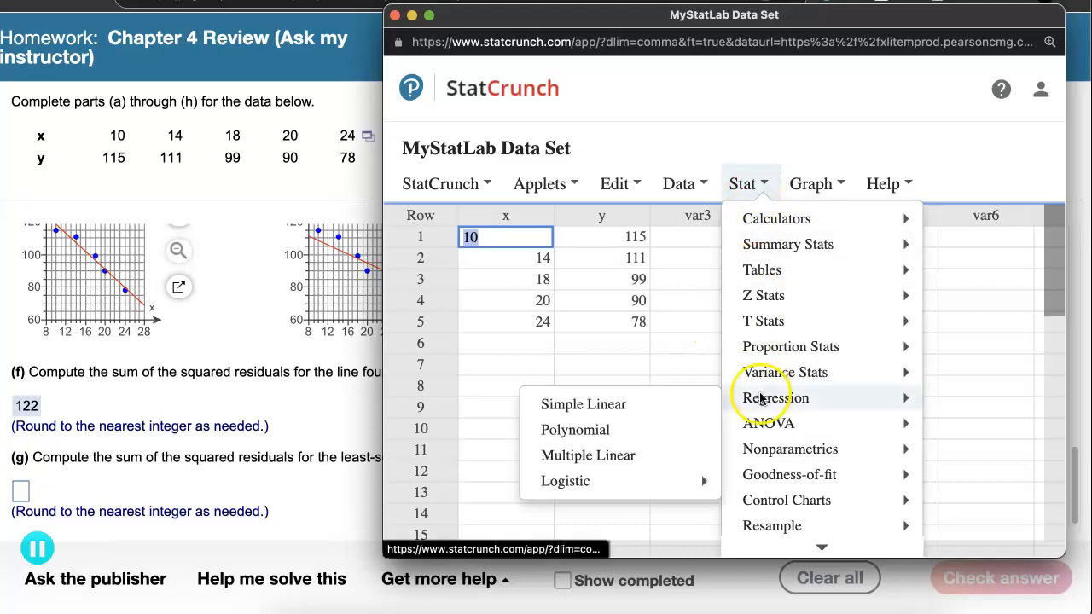
click(599, 406)
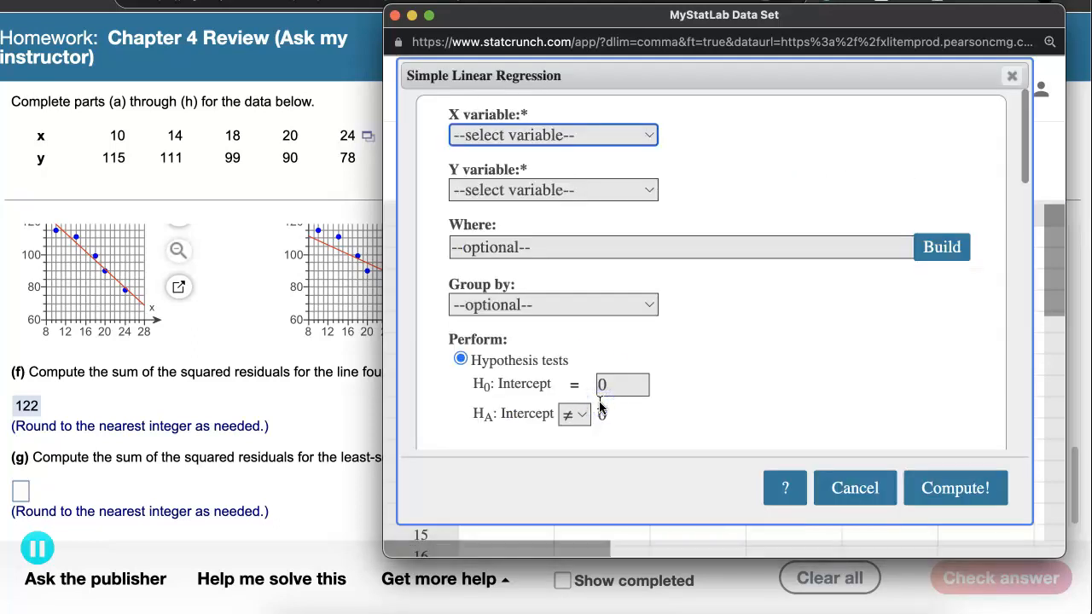
click(565, 139)
click(562, 165)
click(554, 190)
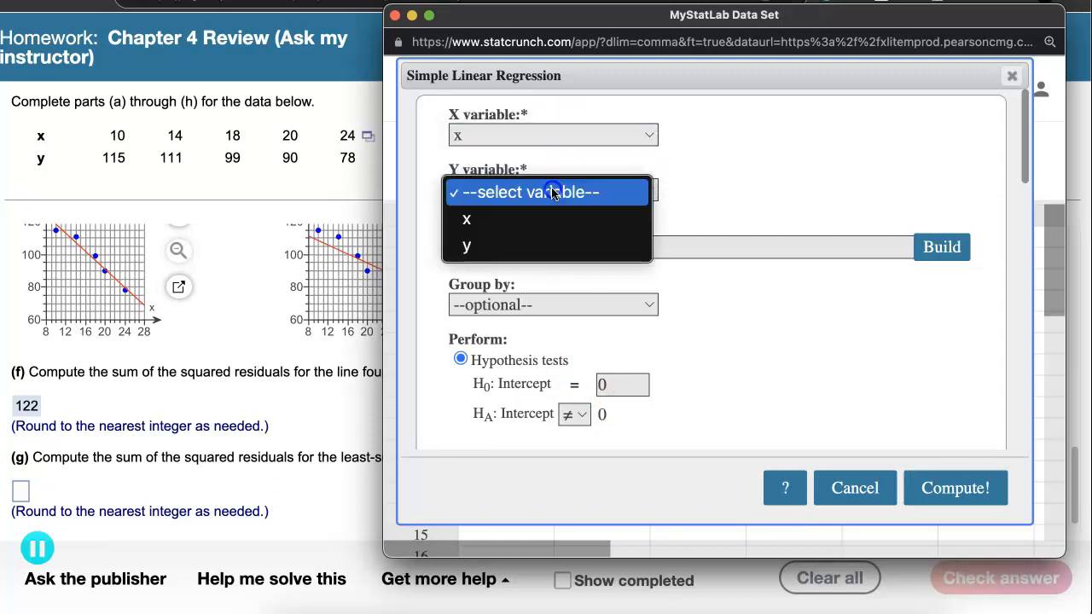
click(548, 248)
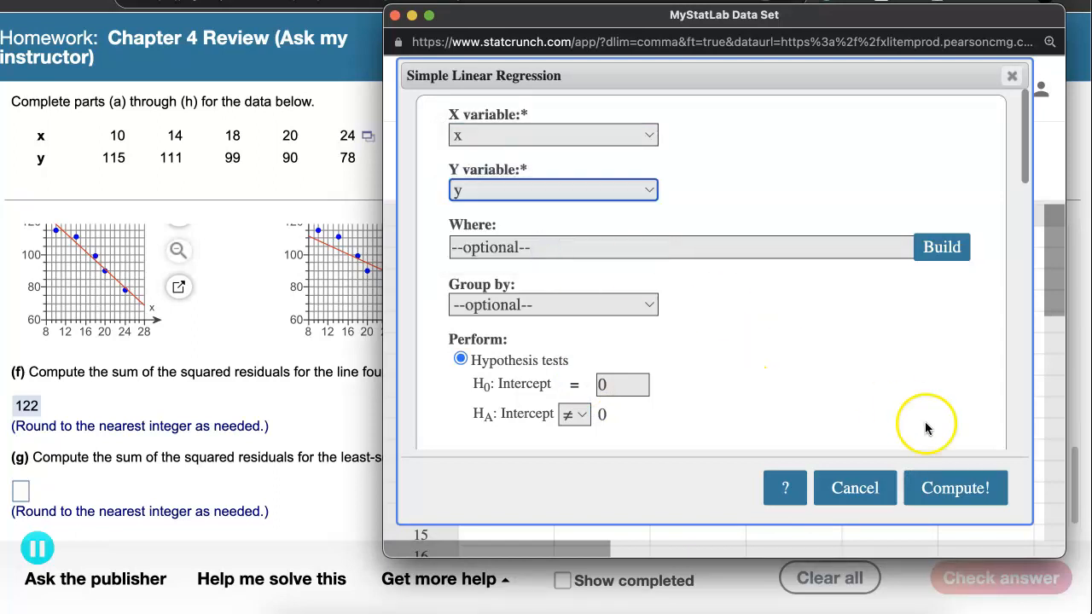
click(946, 489)
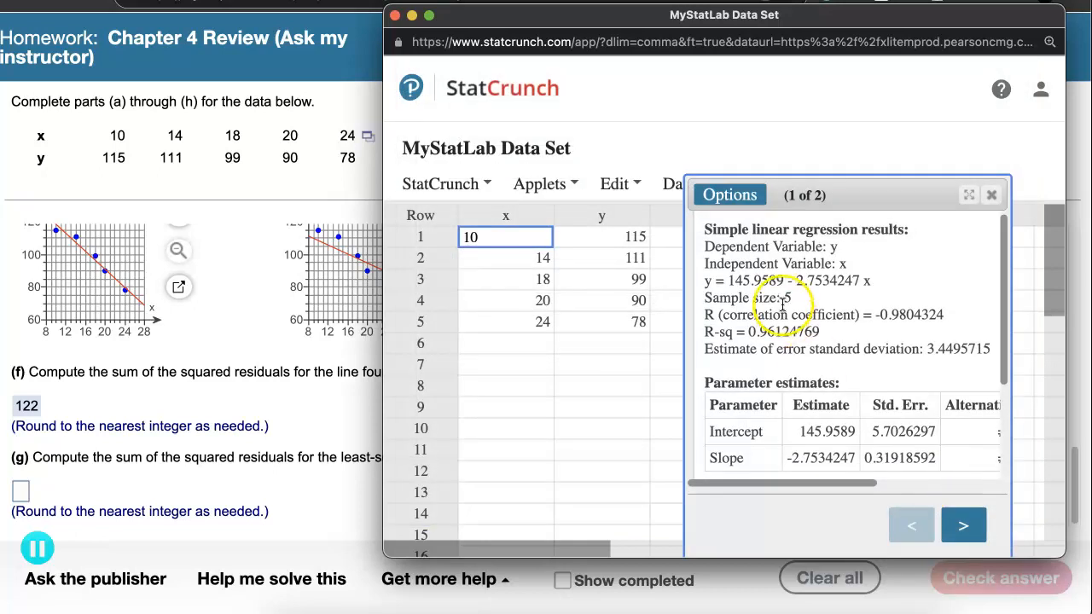
Enlarge the regression results and examine the SS value in the Error row of the analysis of variance table.
click(968, 194)
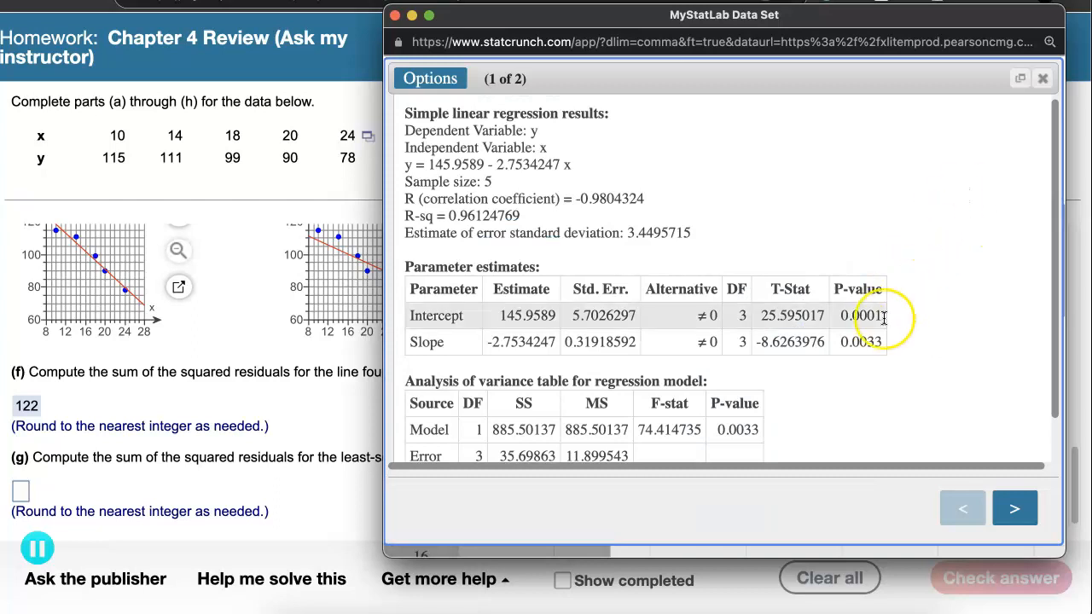
scroll(884, 316, down, 2)
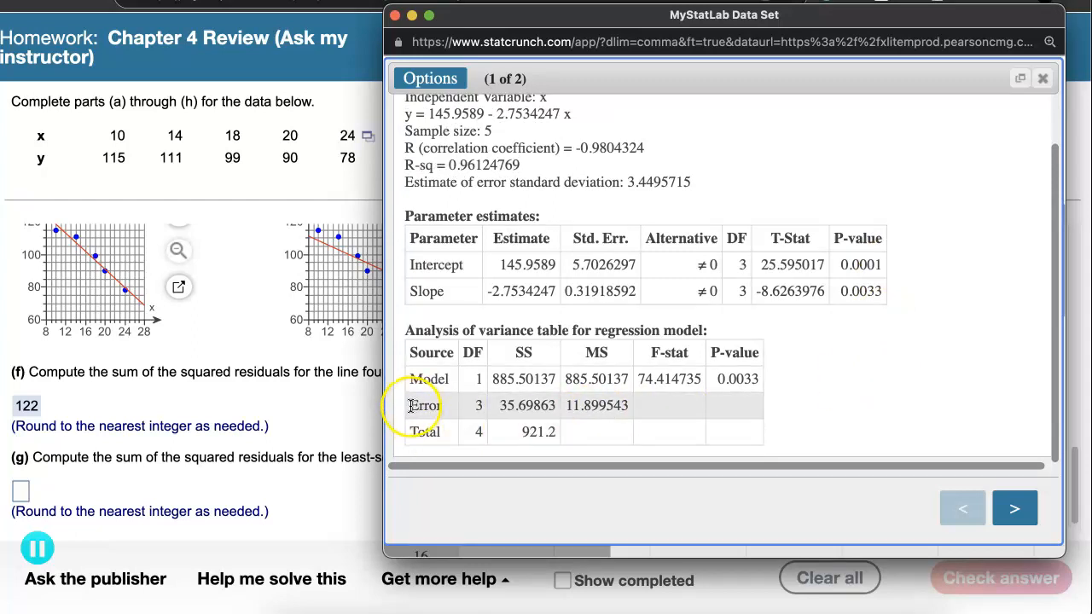
drag(411, 406, 459, 409)
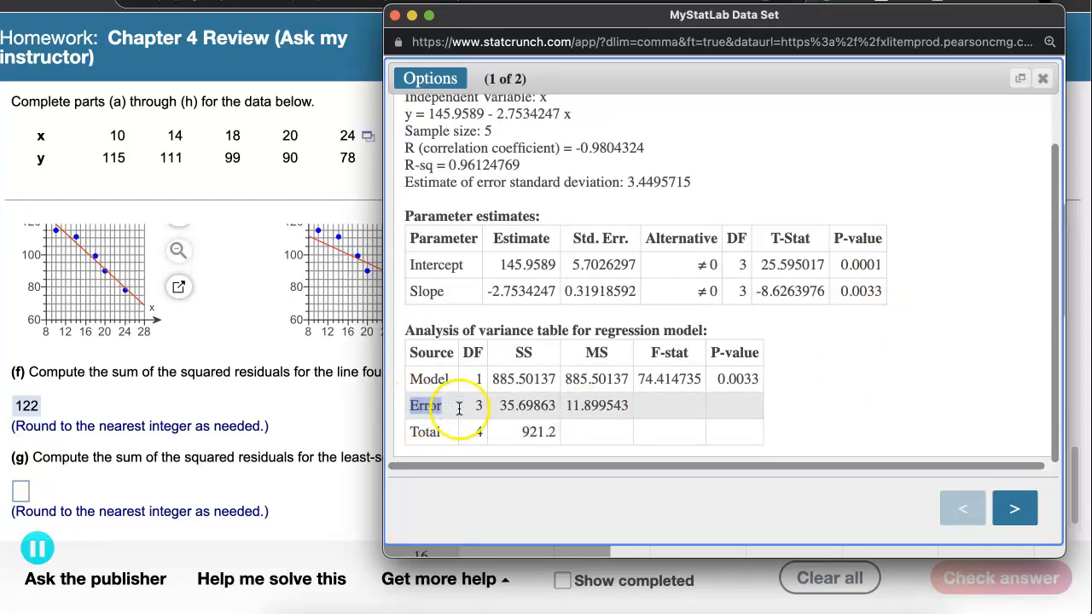
drag(499, 351, 530, 352)
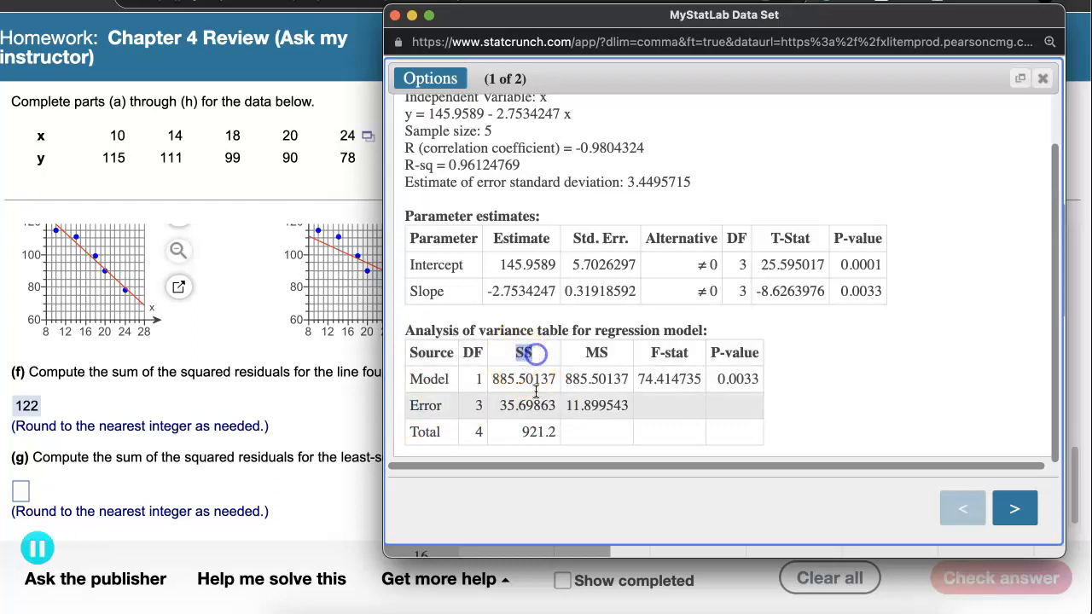
drag(499, 405, 560, 407)
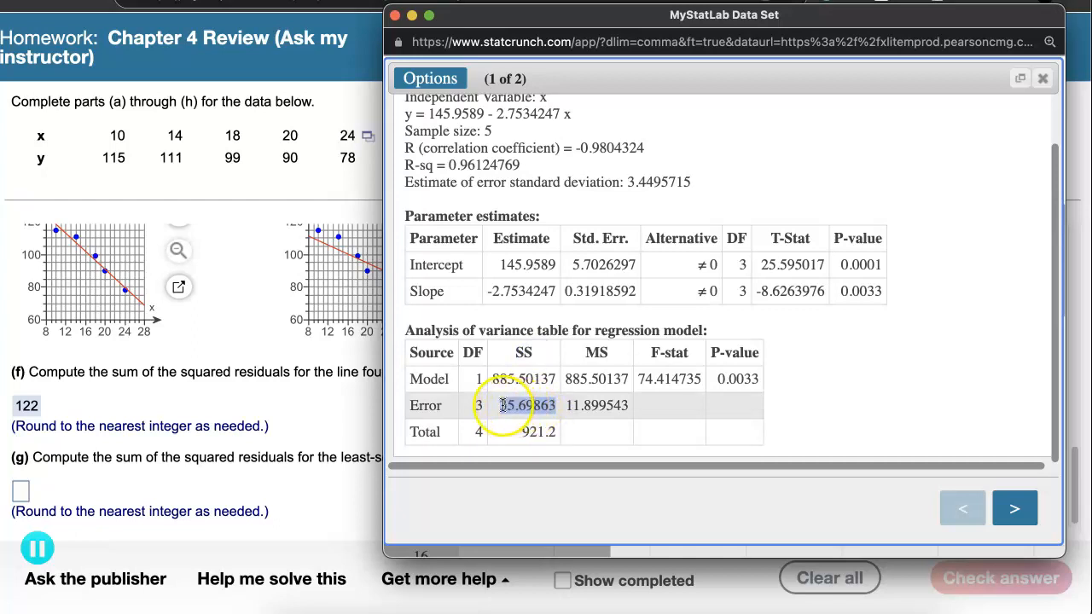
Answer part (g) in the homework with 36, check the answer and dismiss the feedback.
click(20, 491)
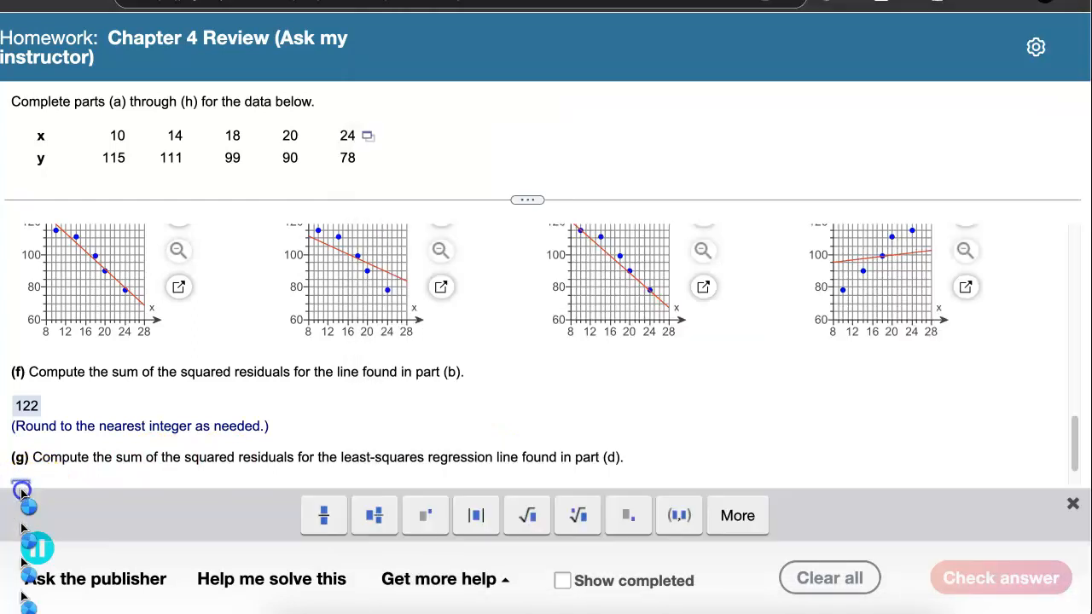
text(36)
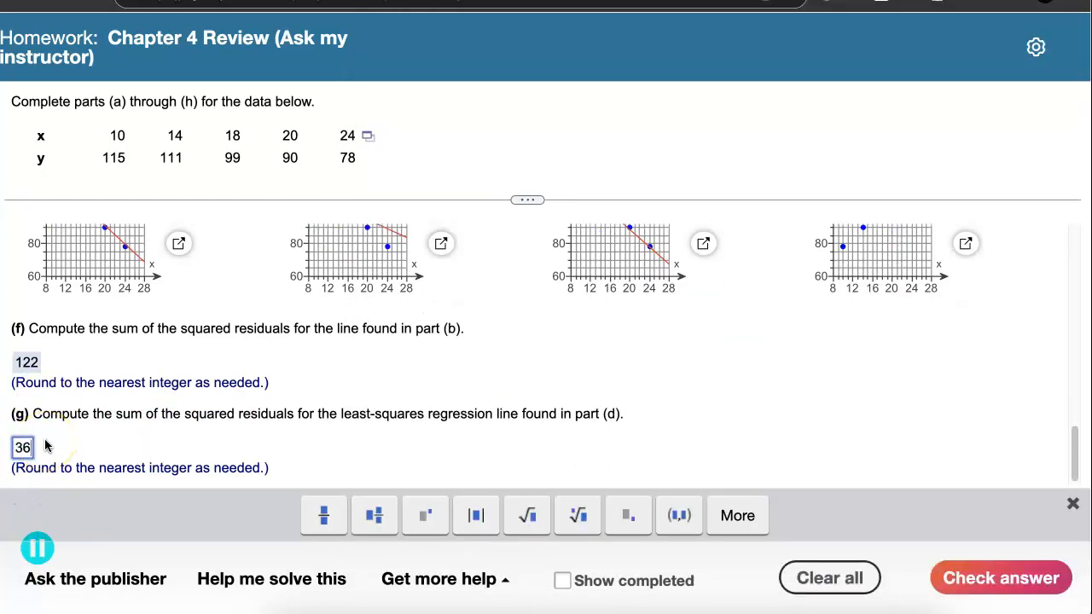
click(999, 577)
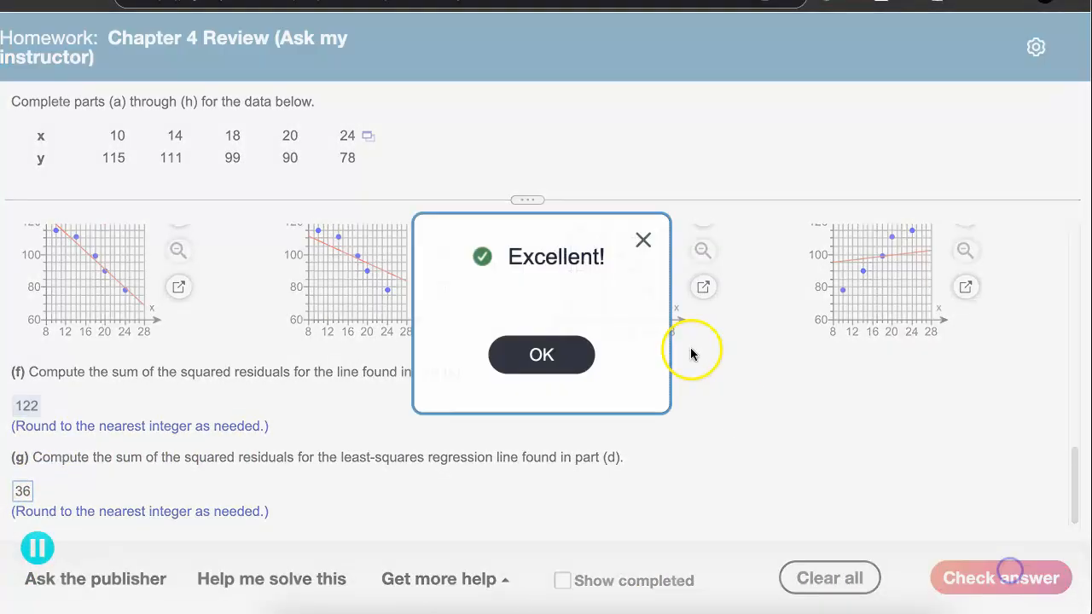
click(550, 361)
In part (h), state that the part (b) sum of squared residuals is greater than the part (d) sum.
scroll(213, 455, down, 3)
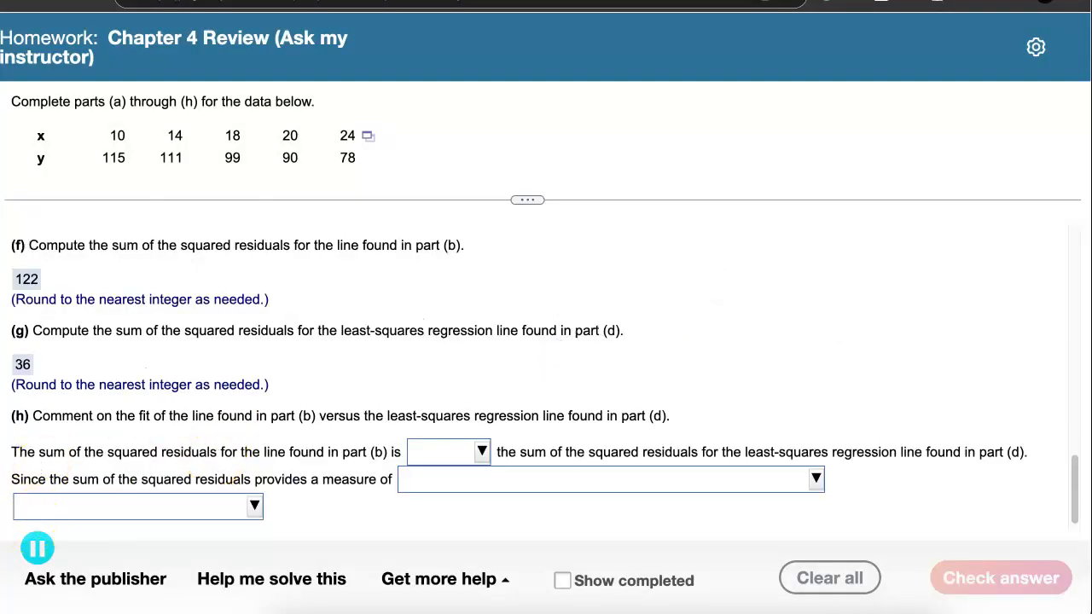
click(312, 434)
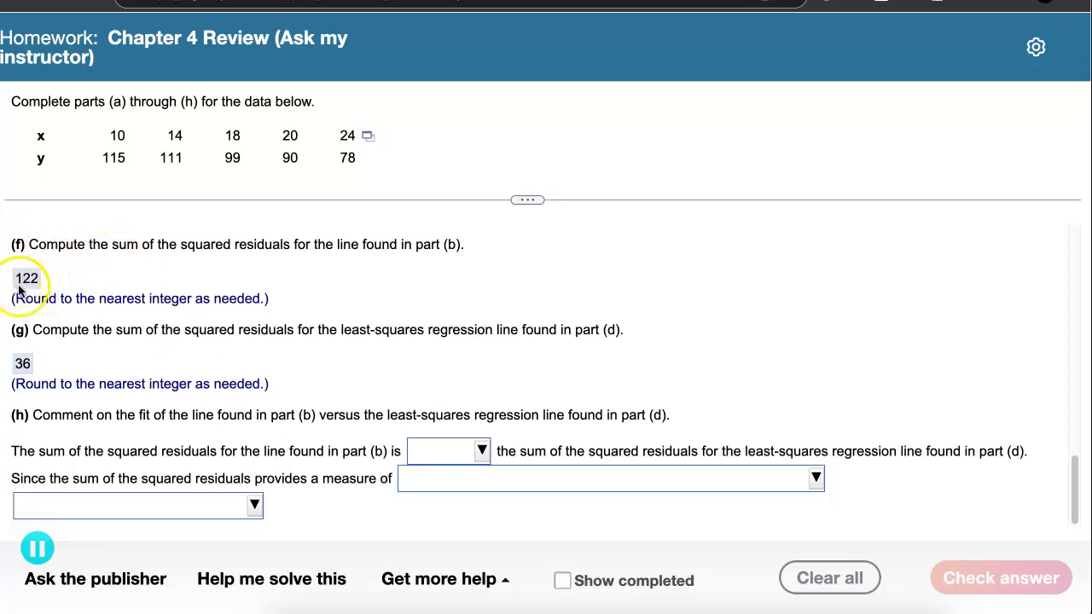
click(481, 450)
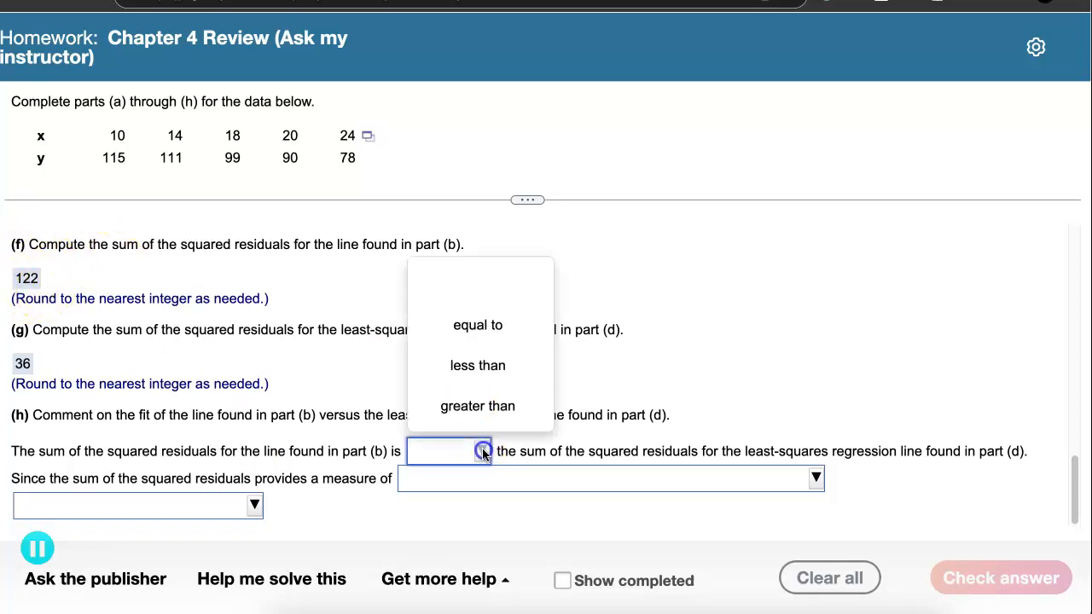
click(481, 416)
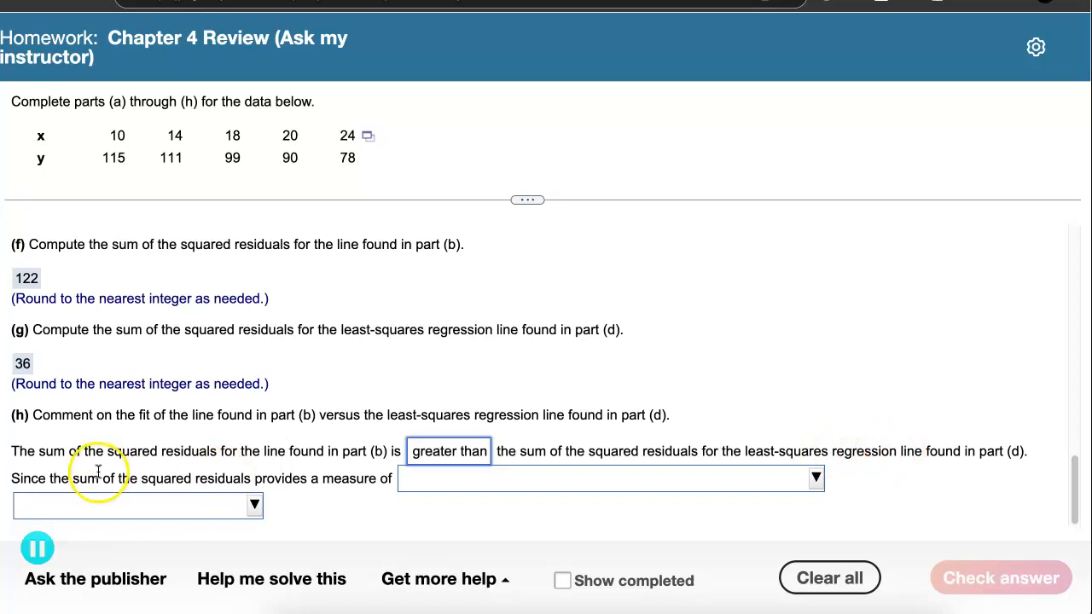
Complete part (h) with variation in the response variable that is not explained by the model and the part (d) line as better fit, and check it.
click(435, 485)
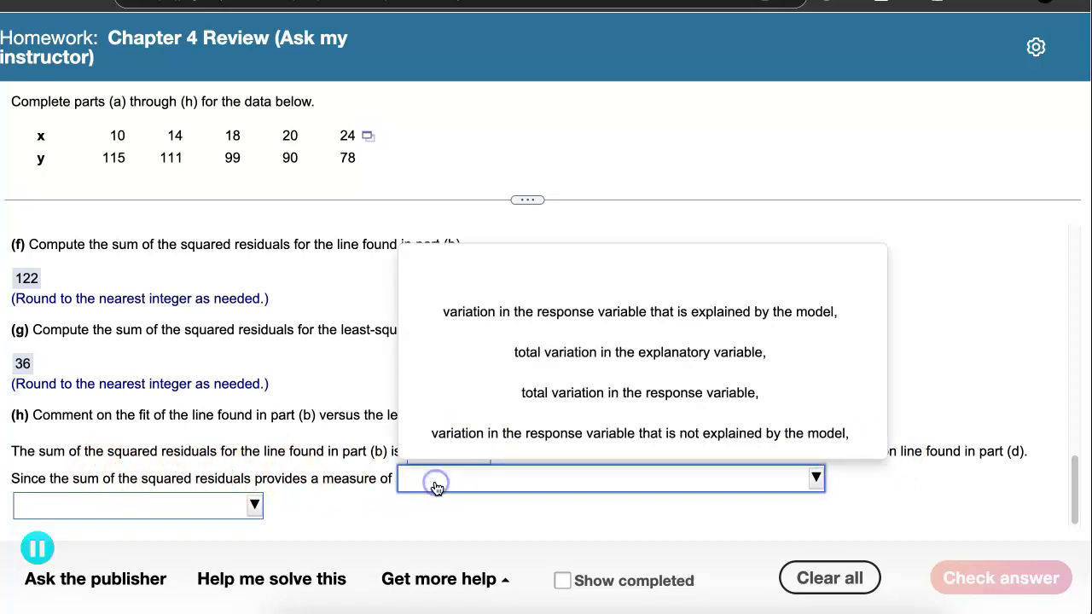
click(512, 444)
click(254, 506)
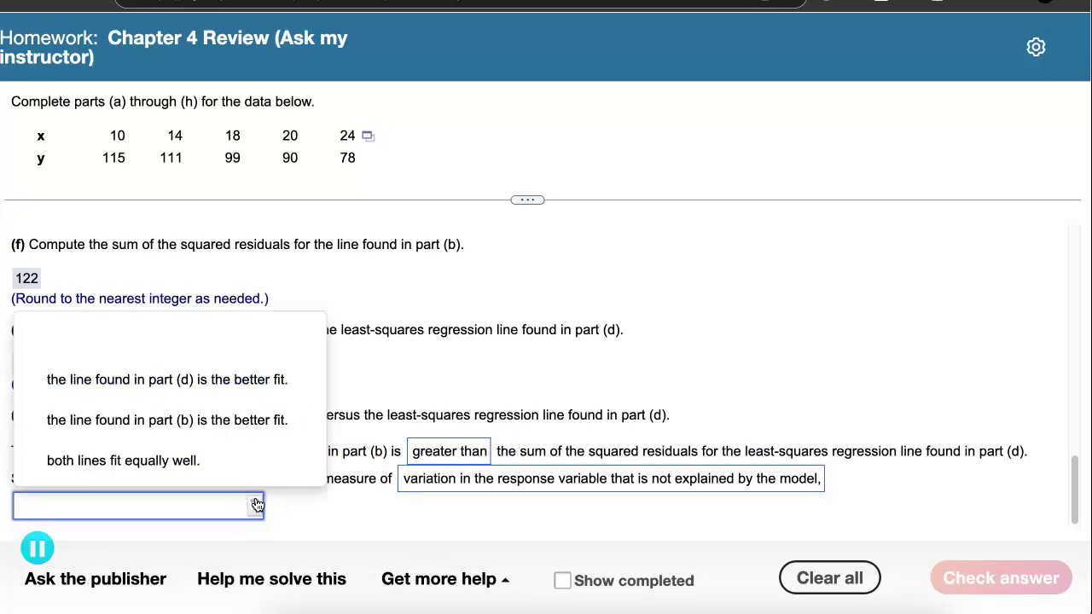
click(248, 378)
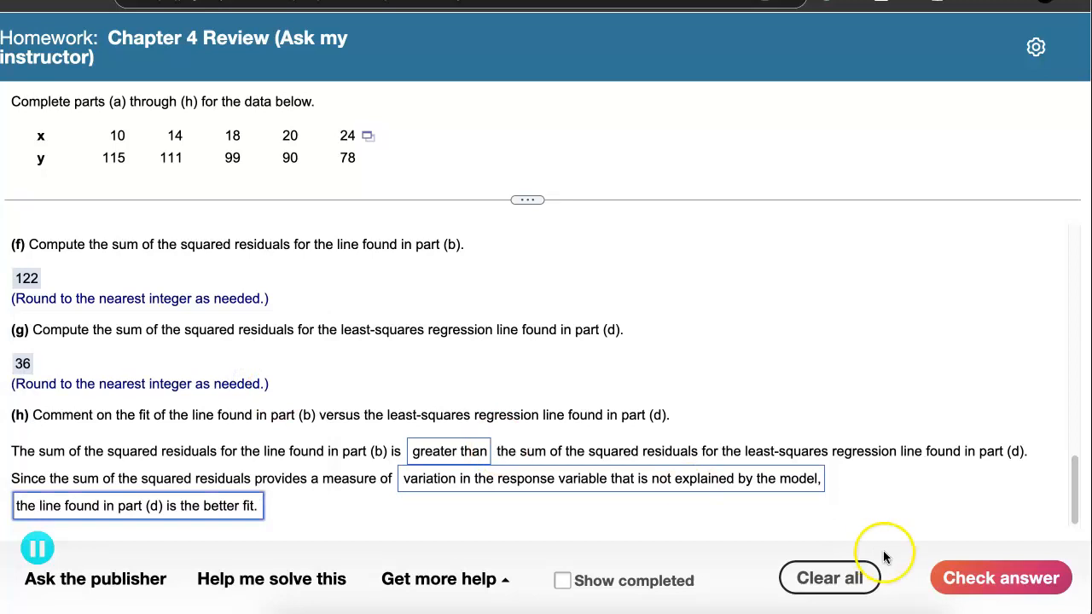
click(972, 578)
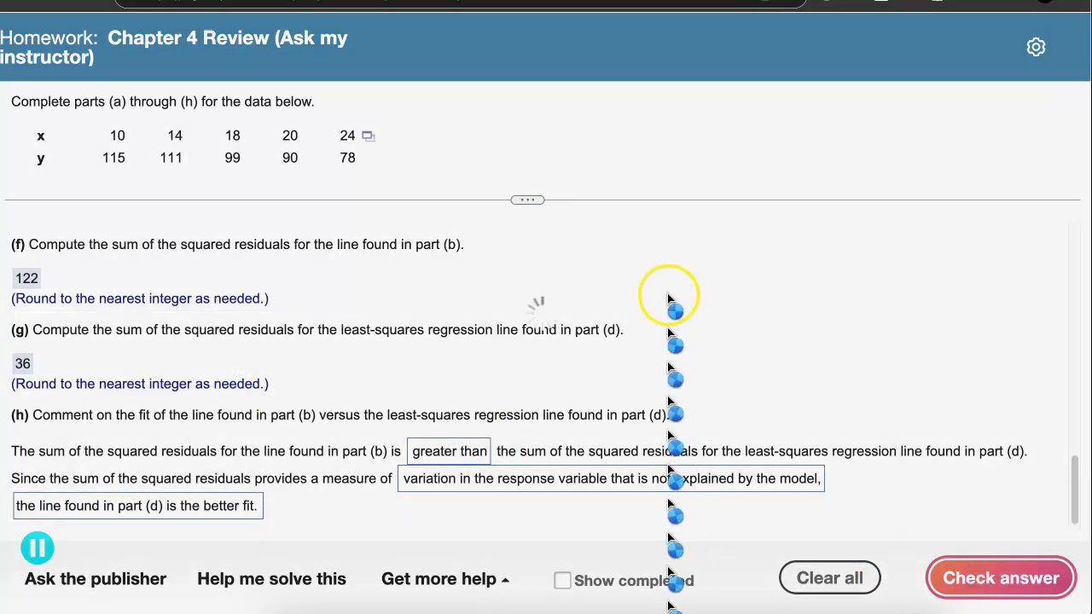